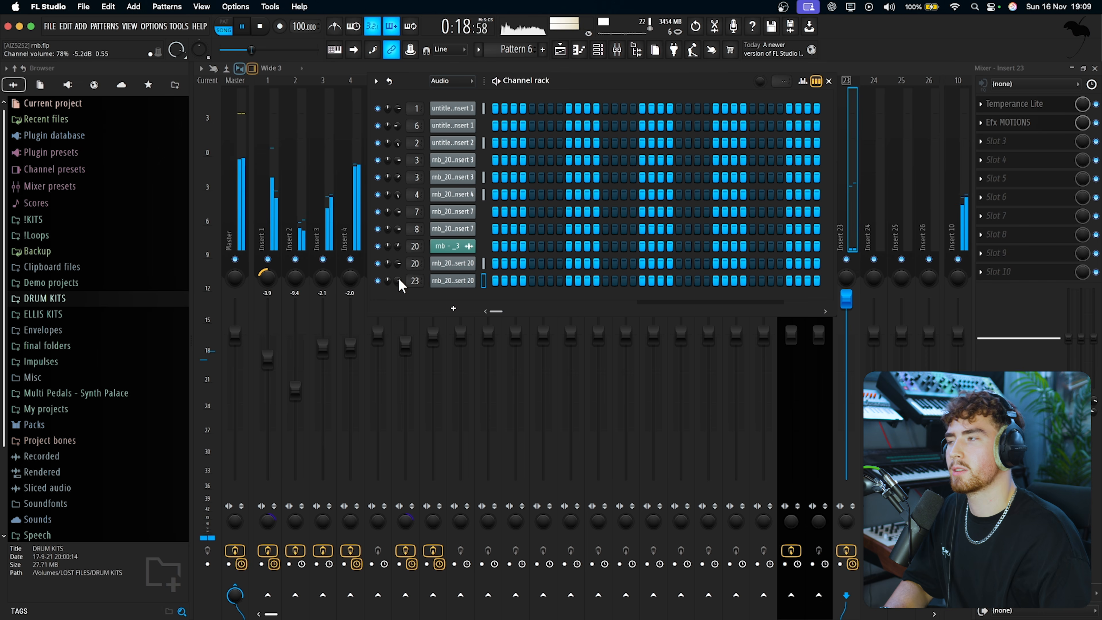
- Set the volume of the channel routed to mixer insert 23 to 100% and solo playlist Track 11
left_click_drag(399, 281, 398, 267)
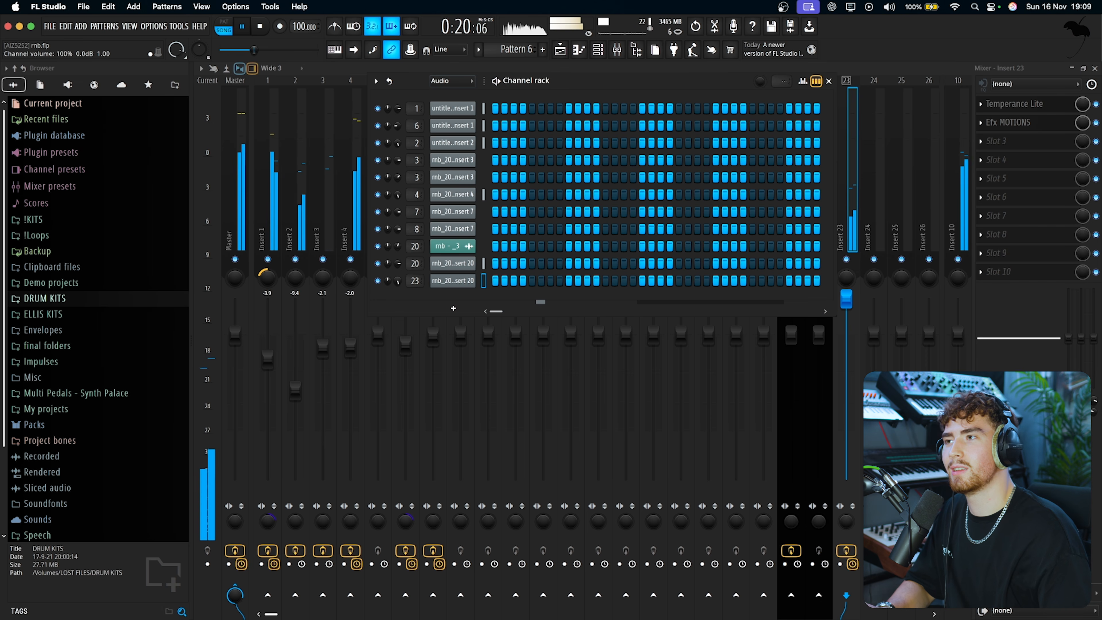
left_click(562, 51)
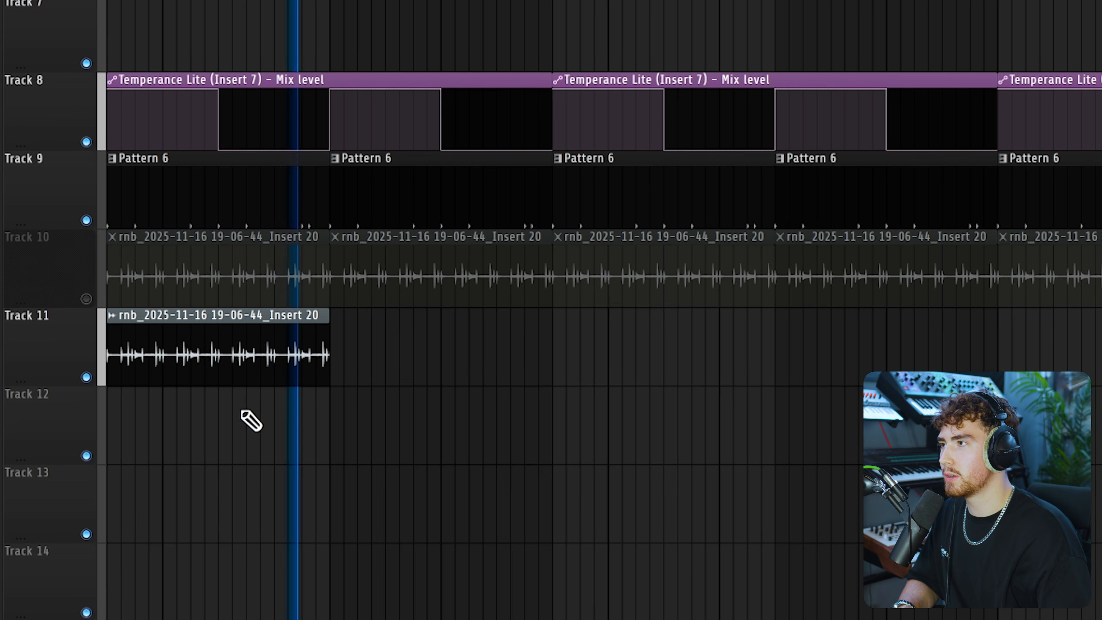
left_click(305, 359)
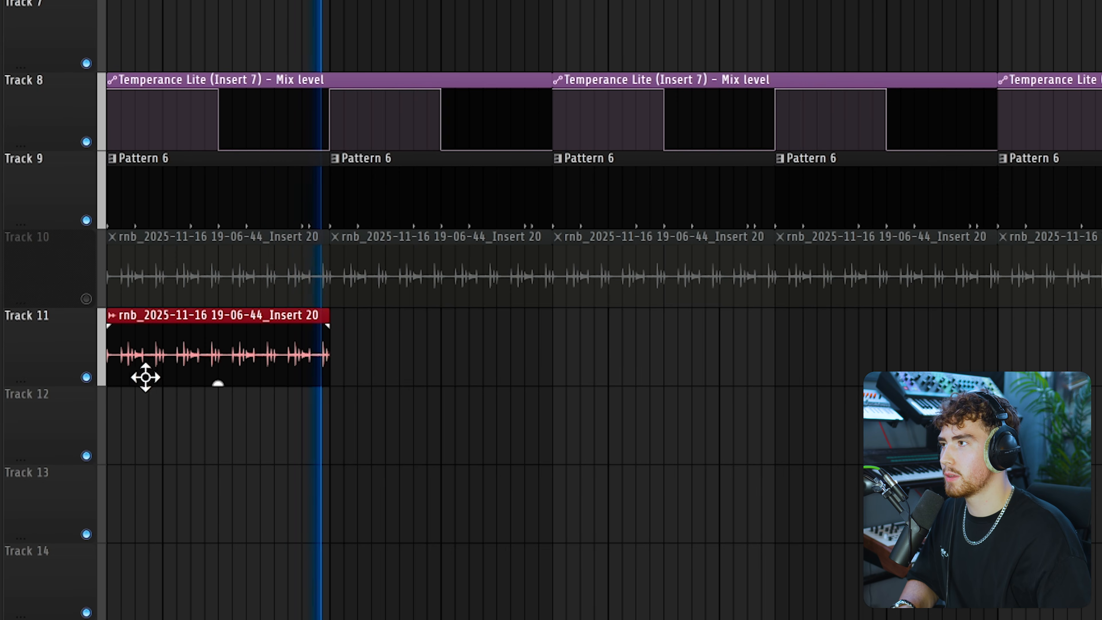
right_click(86, 377)
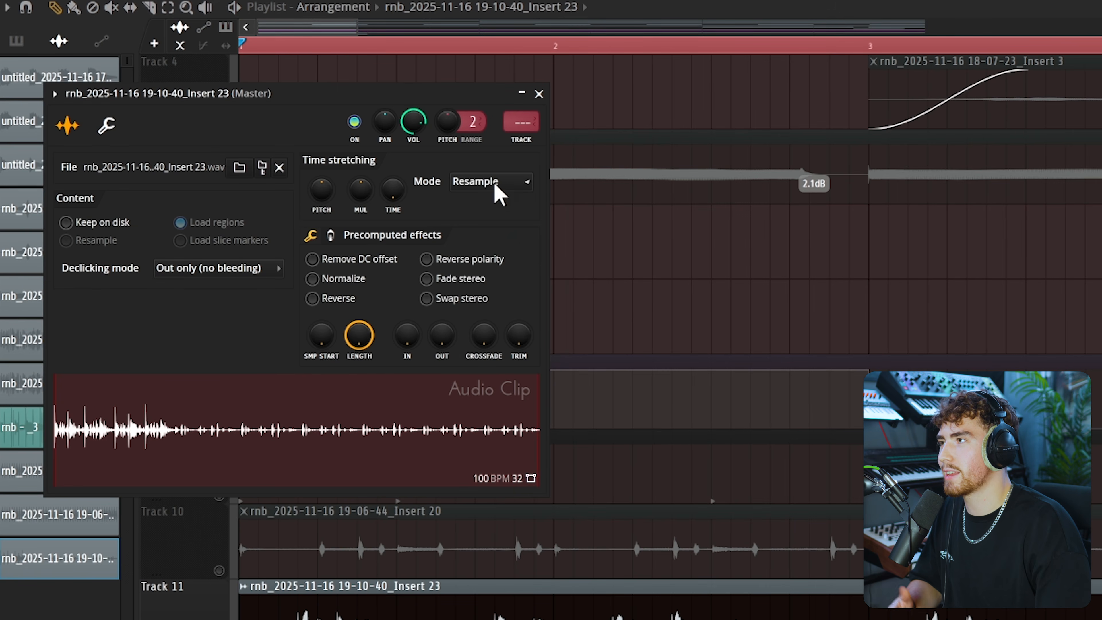
- Set the Insert 23 recording's time-stretching mode to Stretch and duplicate its clip along Track 11
left_click(494, 189)
left_click(490, 232)
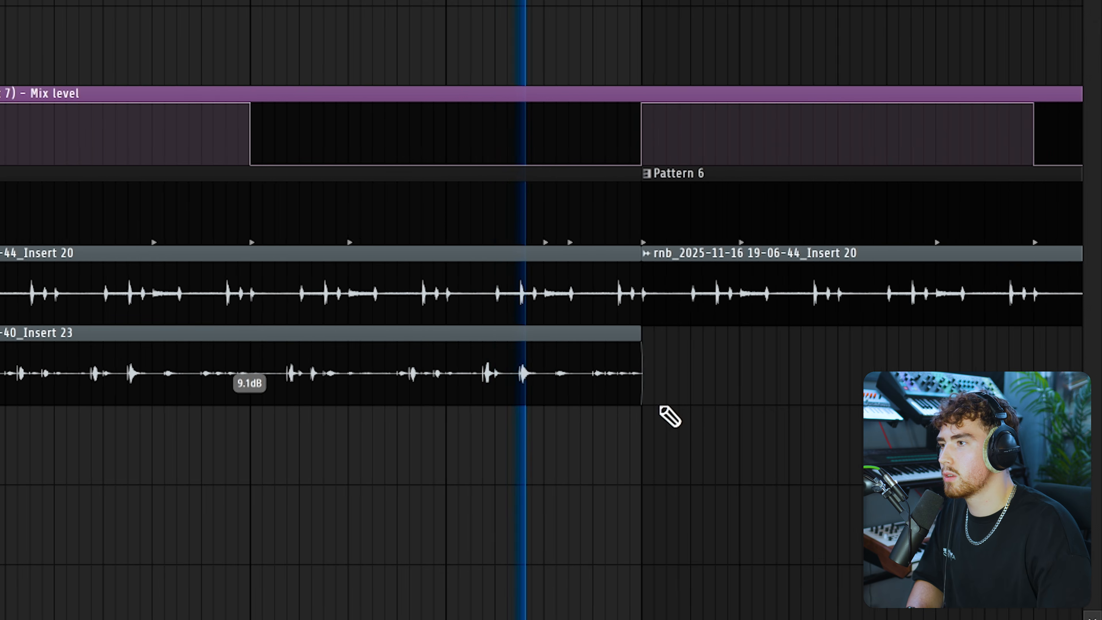
left_click_drag(490, 392, 460, 397)
key("ctrl+b")
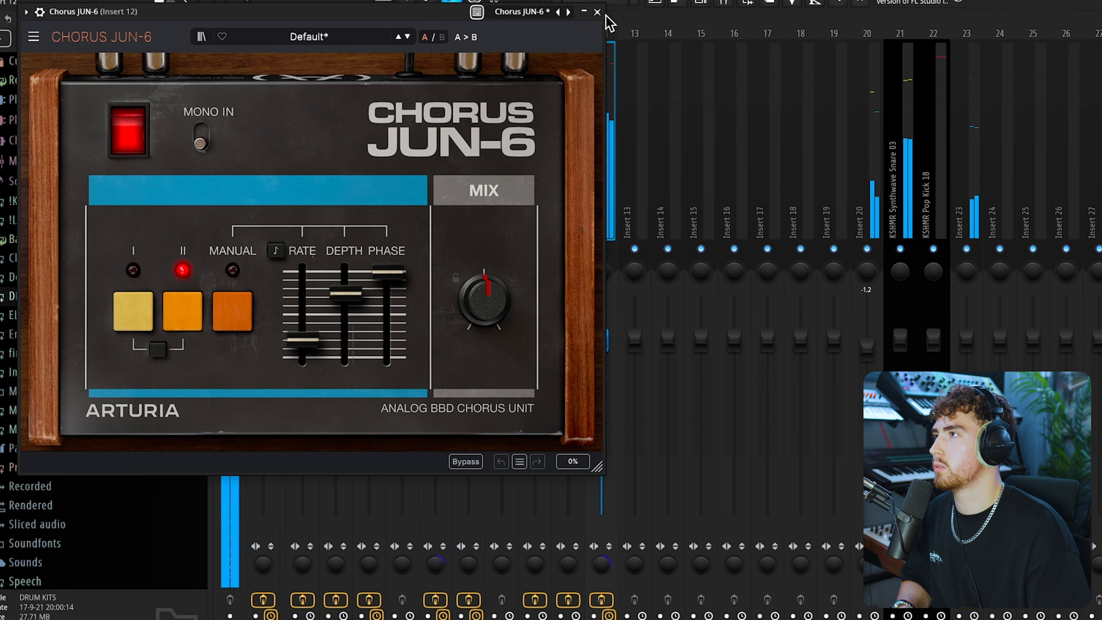
- Close the Chorus JUN-6 effect on Insert 12 and return to the playlist
left_click(597, 12)
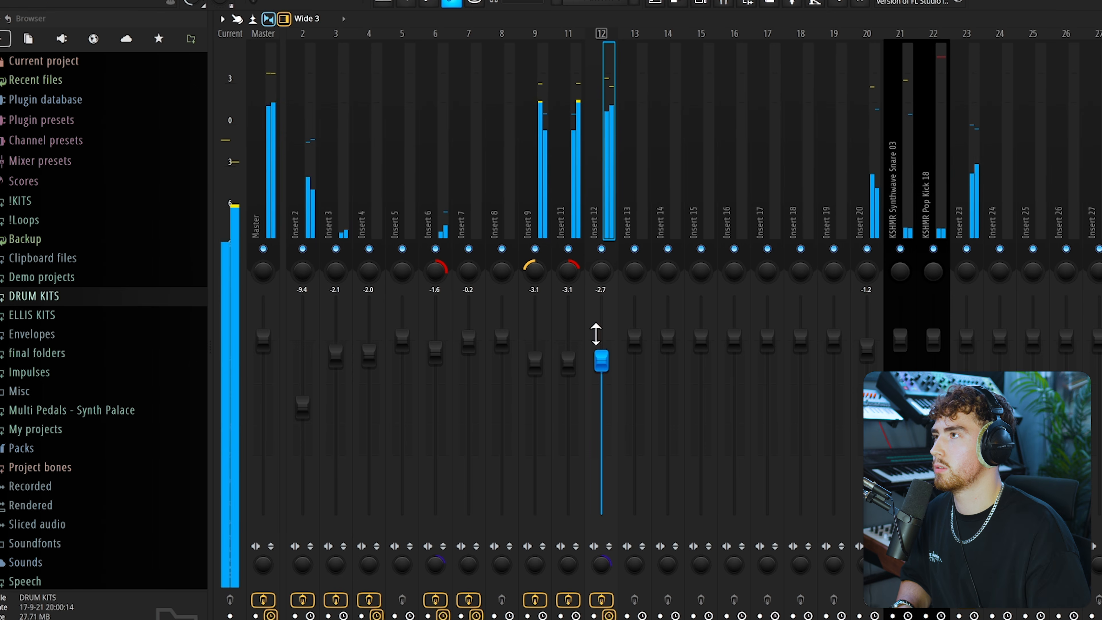
left_click(656, 4)
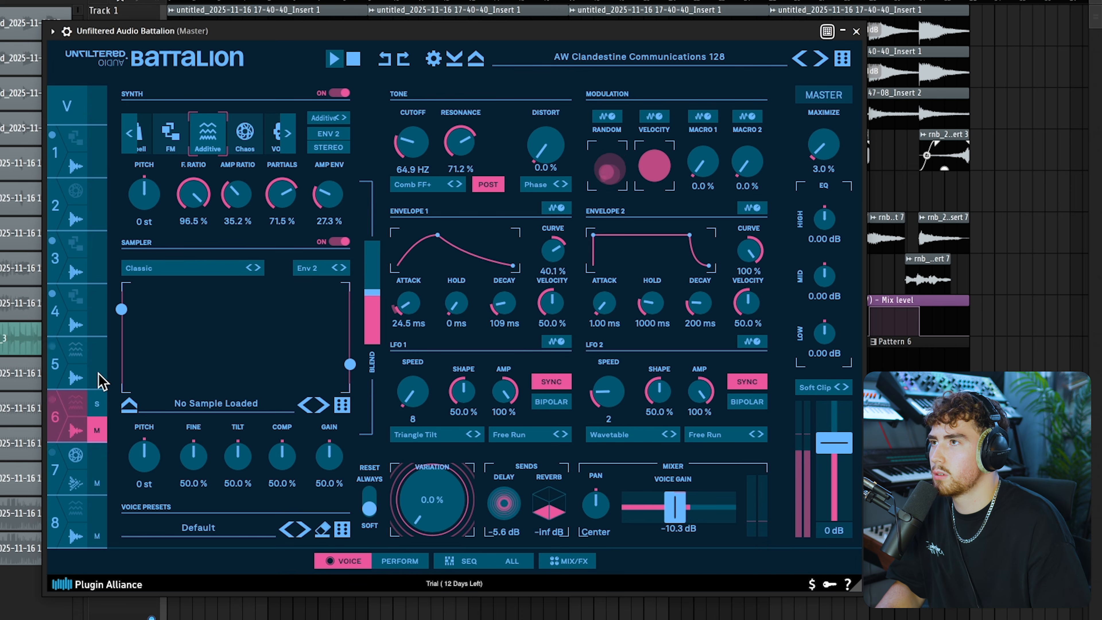
- Mute voice 5 in the Battalion drum synth
left_click(103, 383)
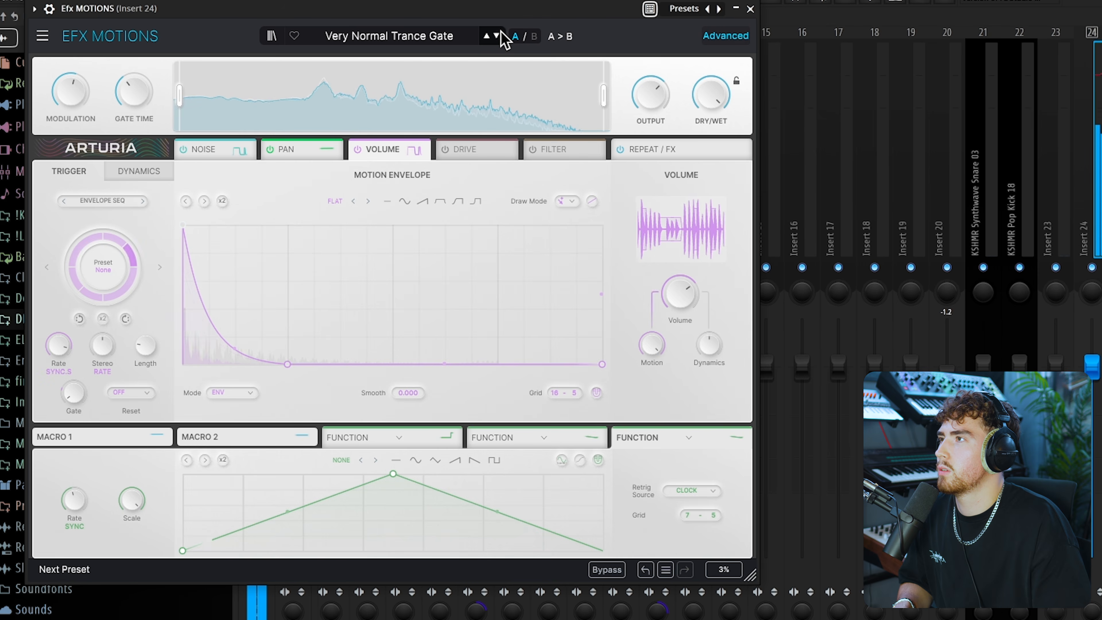
- Close EFX Motions on Insert 24 and re-enable all the silenced playlist tracks
left_click(750, 9)
key("F5")
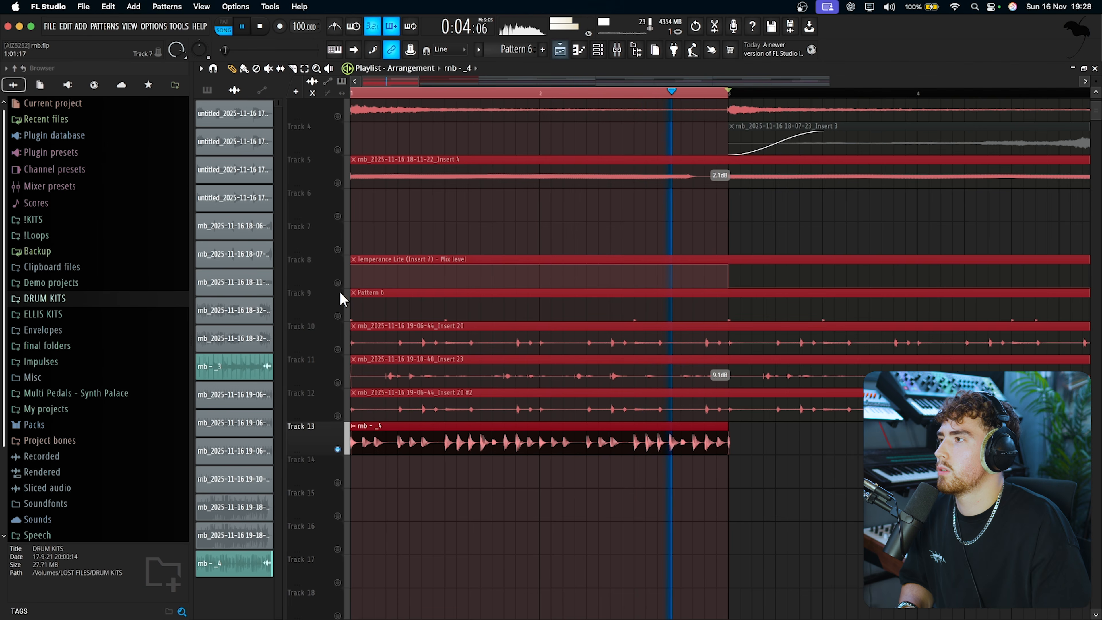
right_click(339, 382)
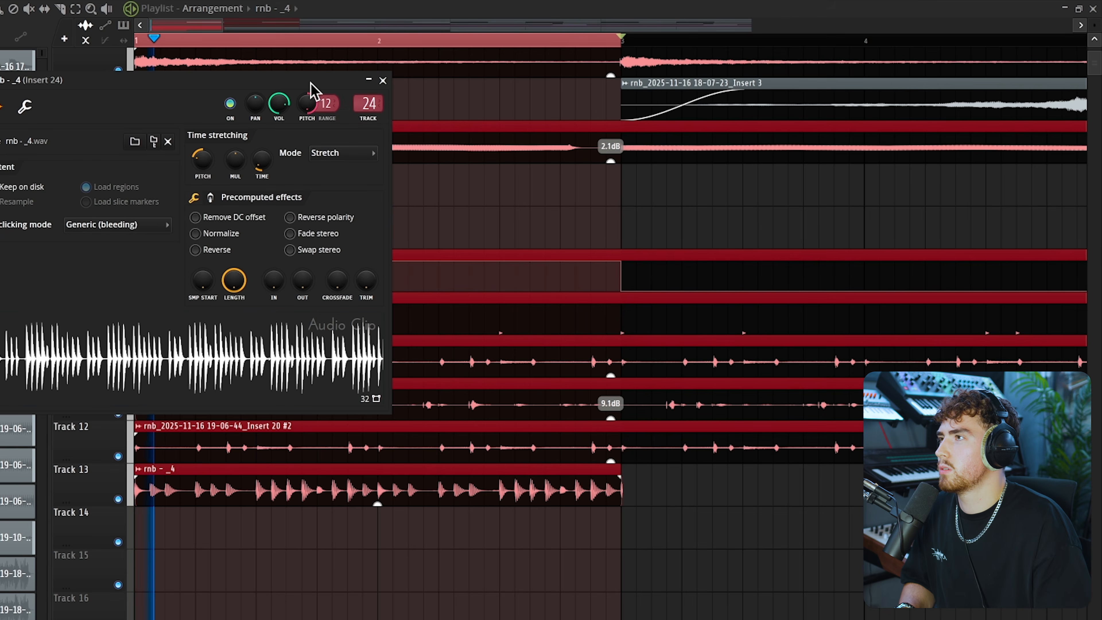
- Close the rnb - _4 clip settings, then select bars 1 to 9 on the playlist timeline and show the mixer
left_click(383, 81)
left_click(414, 467)
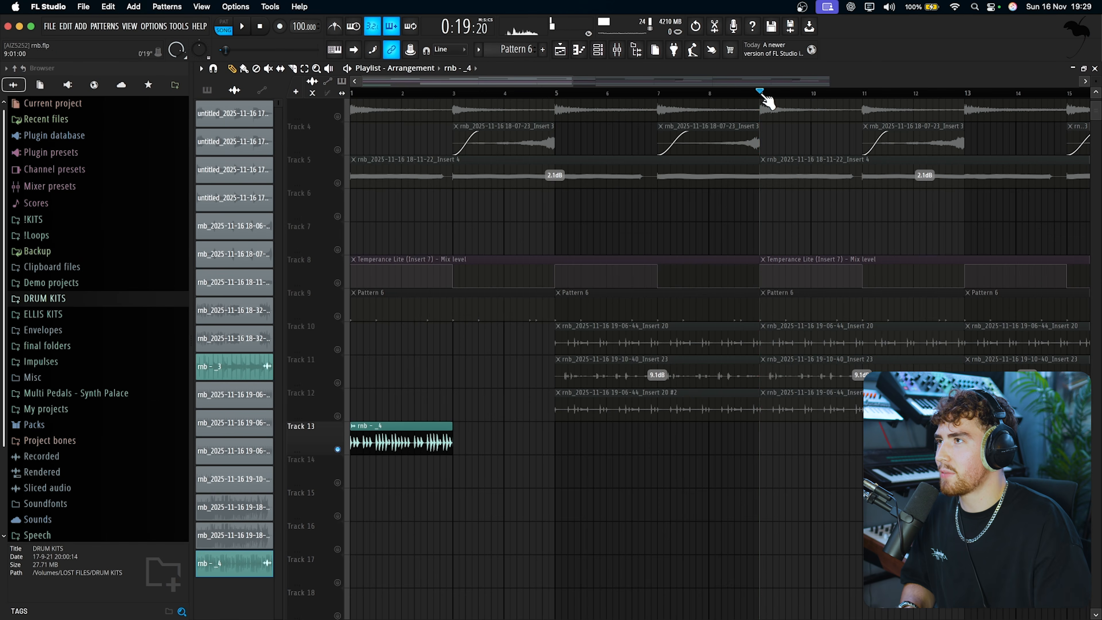
left_click_drag(764, 96, 352, 93)
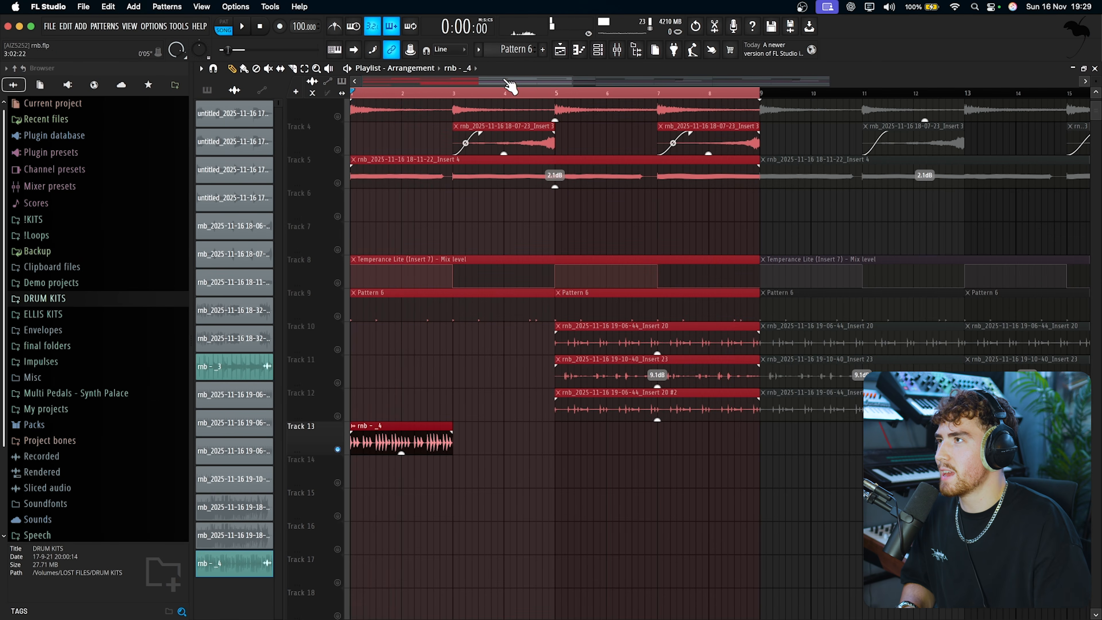
left_click(616, 51)
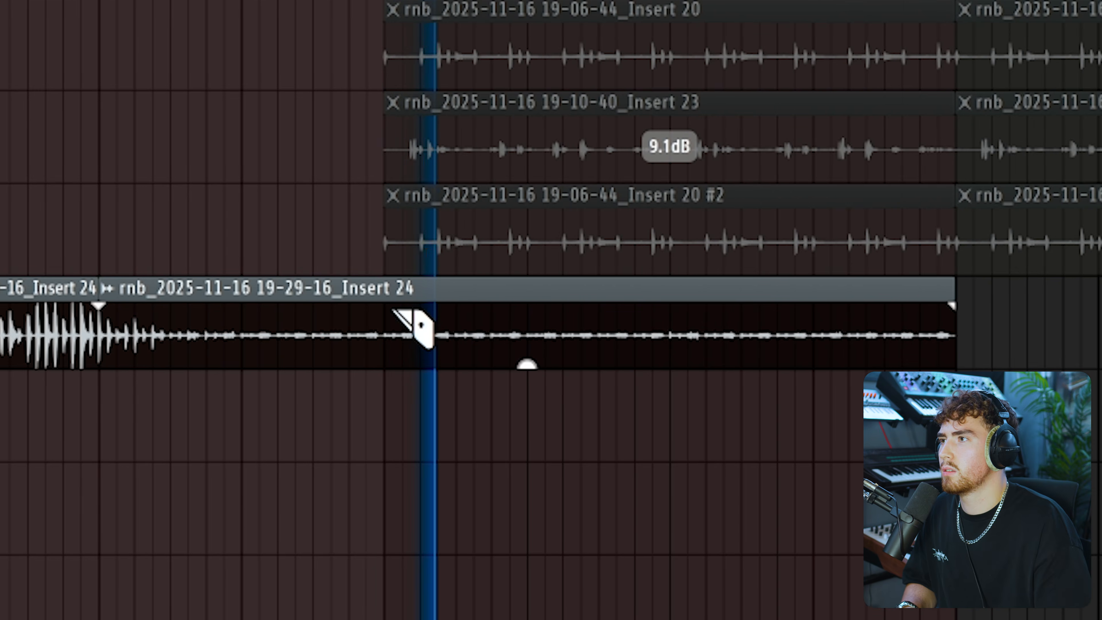
- Slice the recorded Insert 24 clip near bar 5
left_click(412, 321)
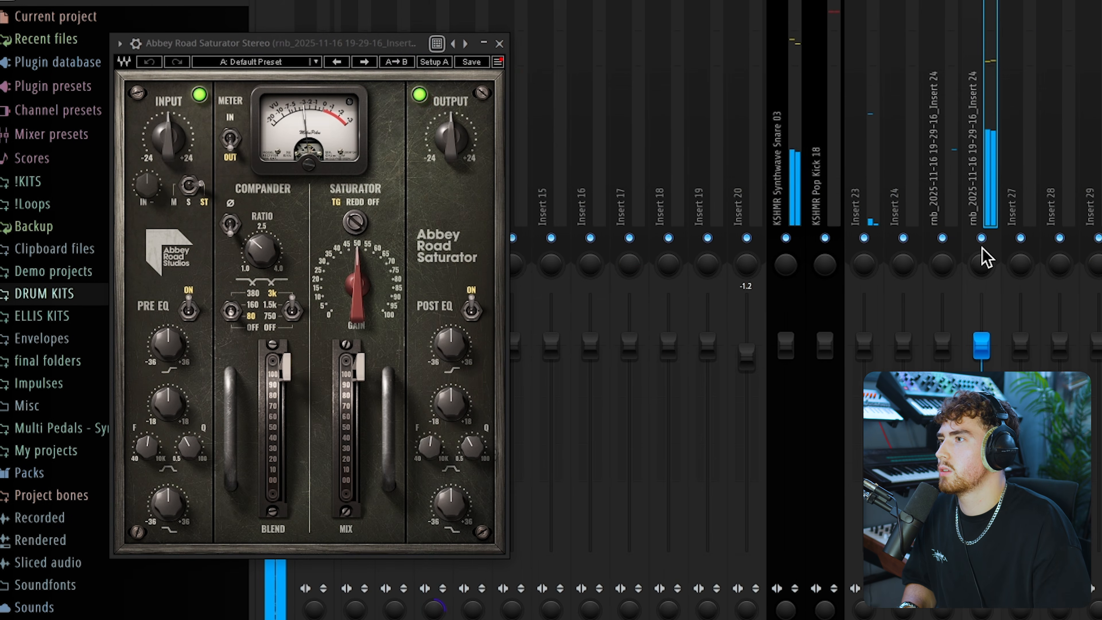
- Set the Abbey Road Saturator's Blend to 63 and open the recorded Insert 24 clip from the playlist
key("F5")
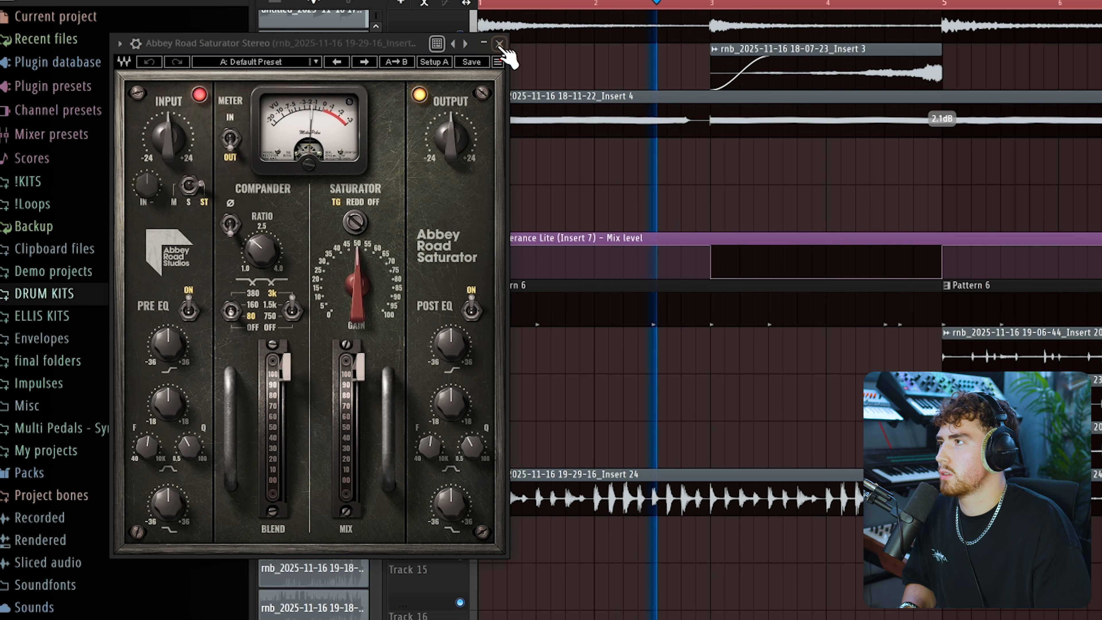
left_click_drag(286, 368, 286, 409)
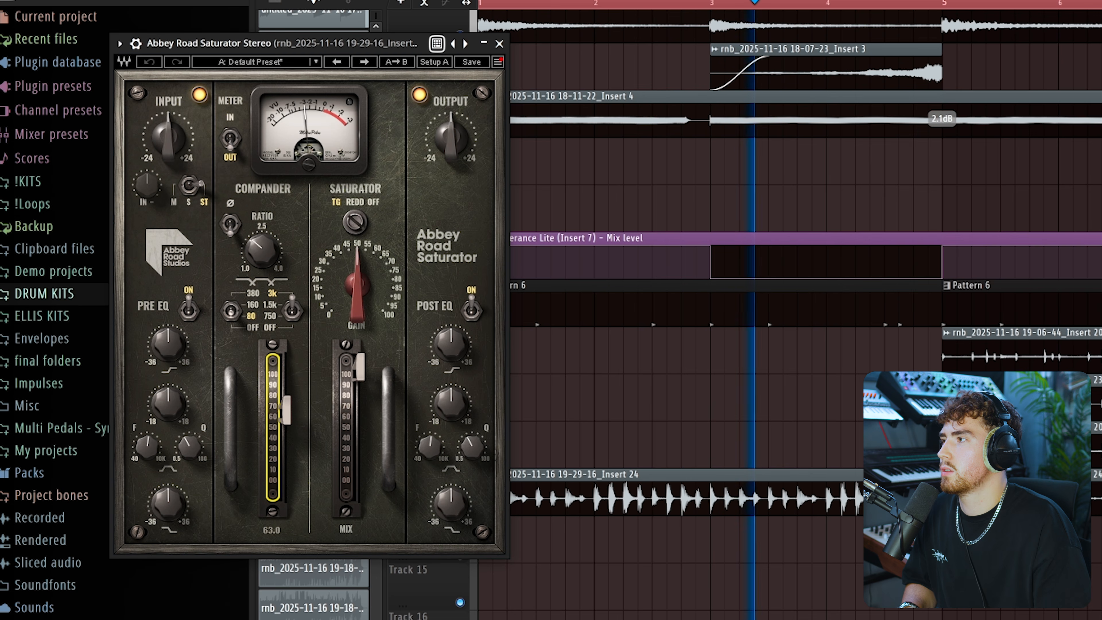
double_click(727, 482)
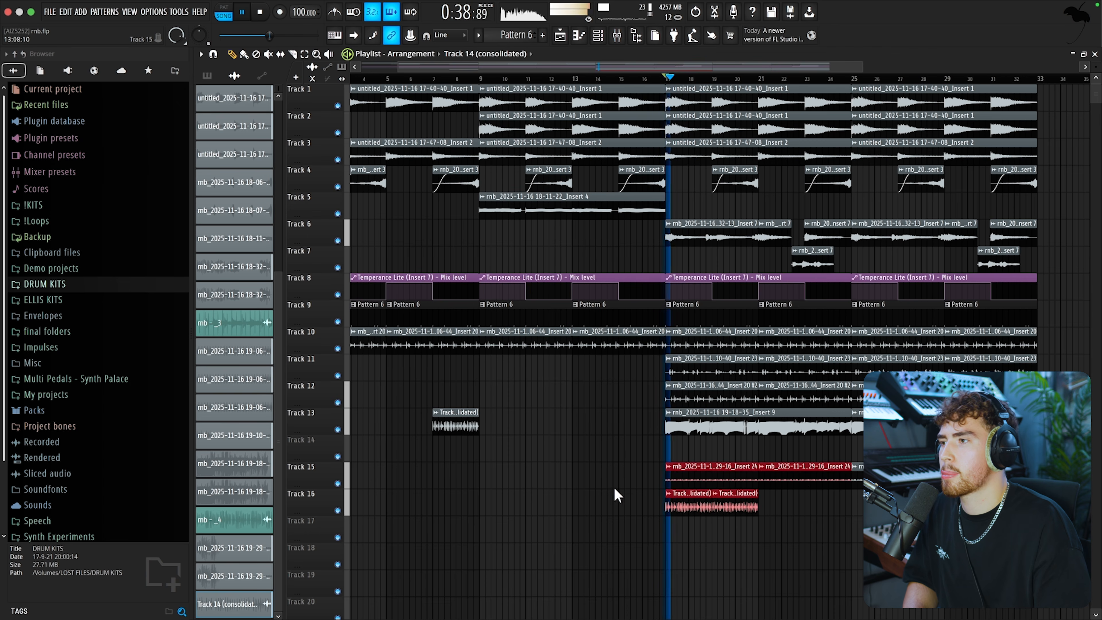
- Duplicate the selected Insert 24 and consolidated clips on Tracks 15 and 16, leaving nothing selected and no clip settings open
left_click_drag(604, 499, 603, 500)
key("ctrl+b")
key("ctrl+d")
scroll(734, 504, "up", 3)
double_click(799, 499)
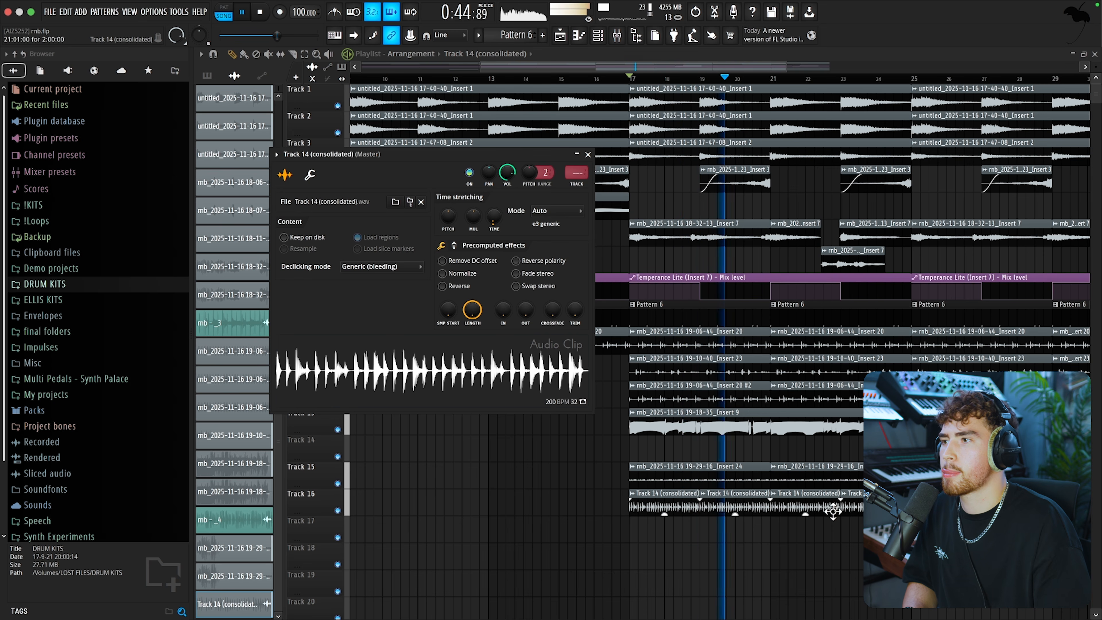
key("Escape")
scroll(833, 512, "down", 5)
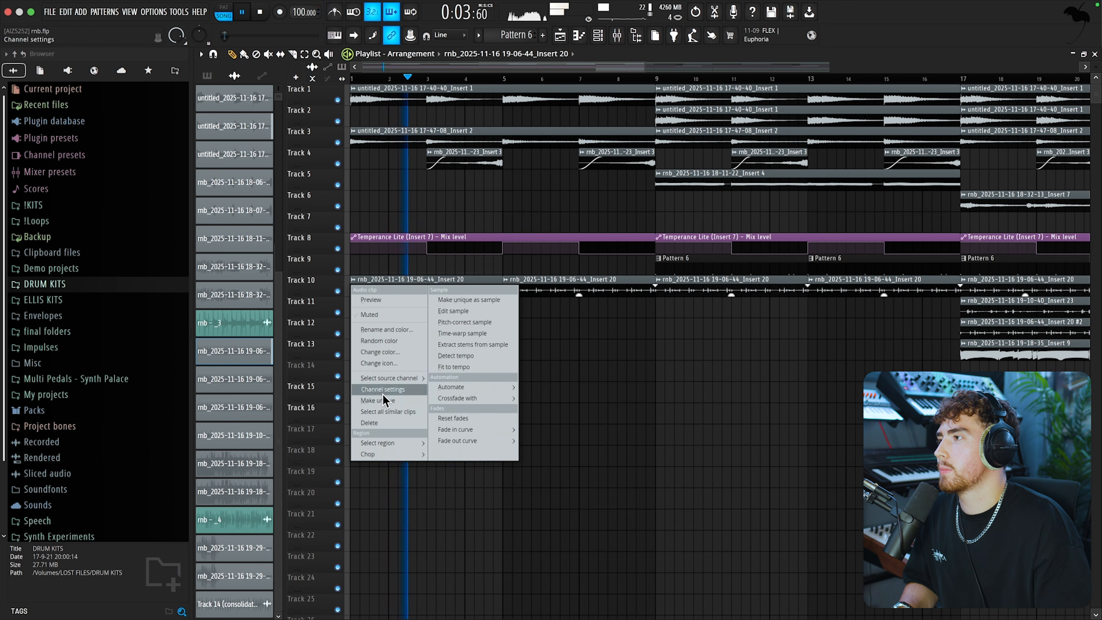
- Make the first Insert 20 clip on Track 10 unique, set its channel pitch to -1200 cents and audition it
left_click(384, 388)
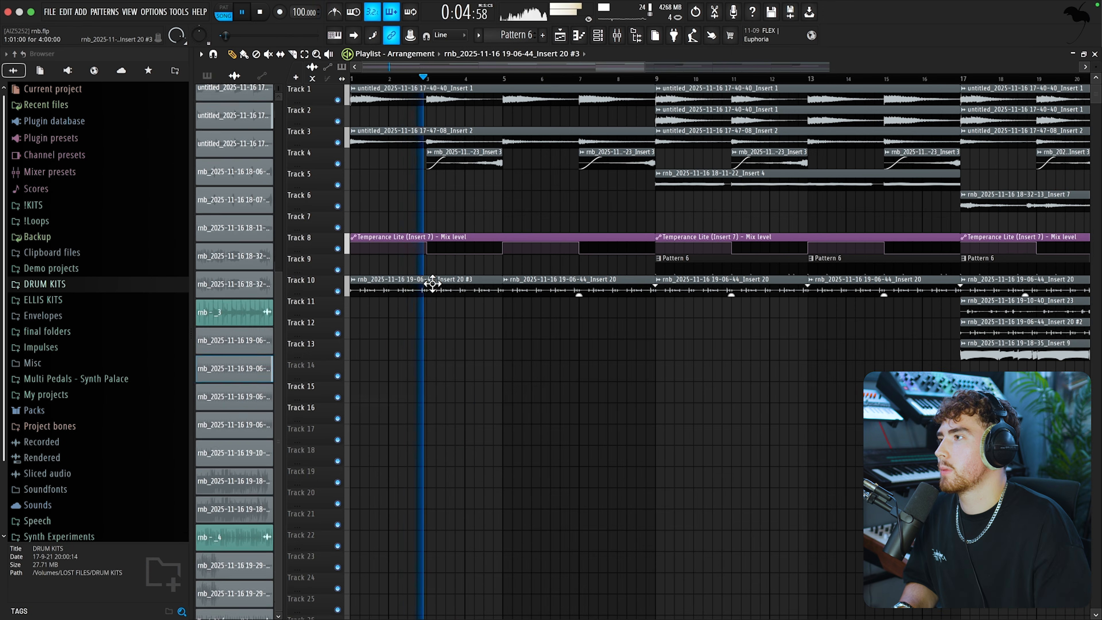
double_click(432, 284)
key("space")
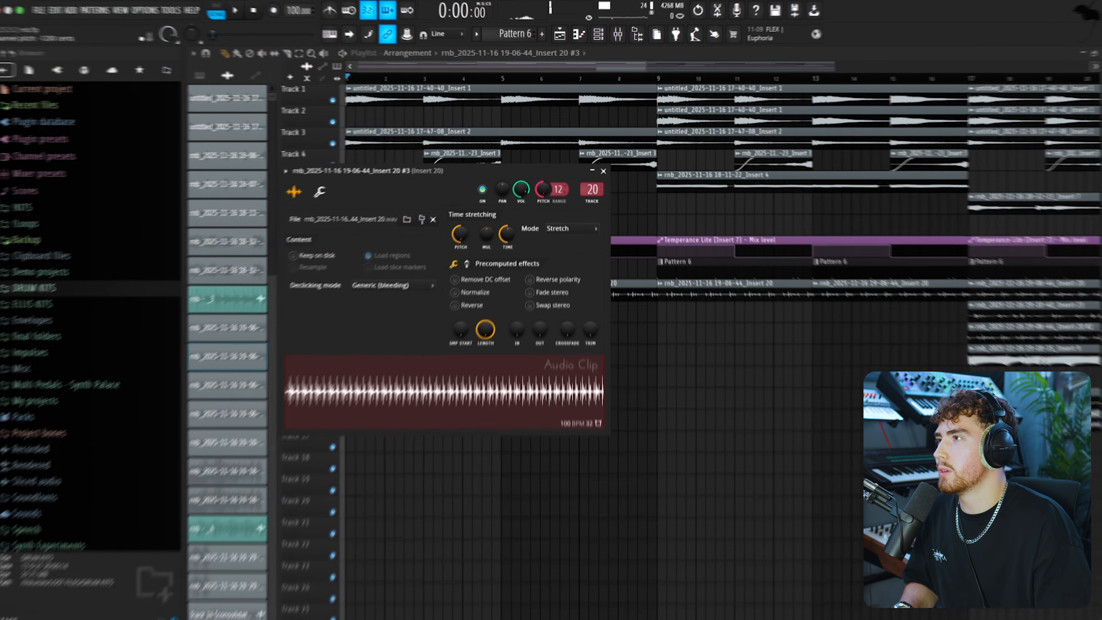
key("space")
left_click(603, 169)
- Replace the Track 10 clip at bar 5 with a copy of the unique Insert 20 clip
right_click(585, 289)
left_click_drag(398, 291, 550, 291)
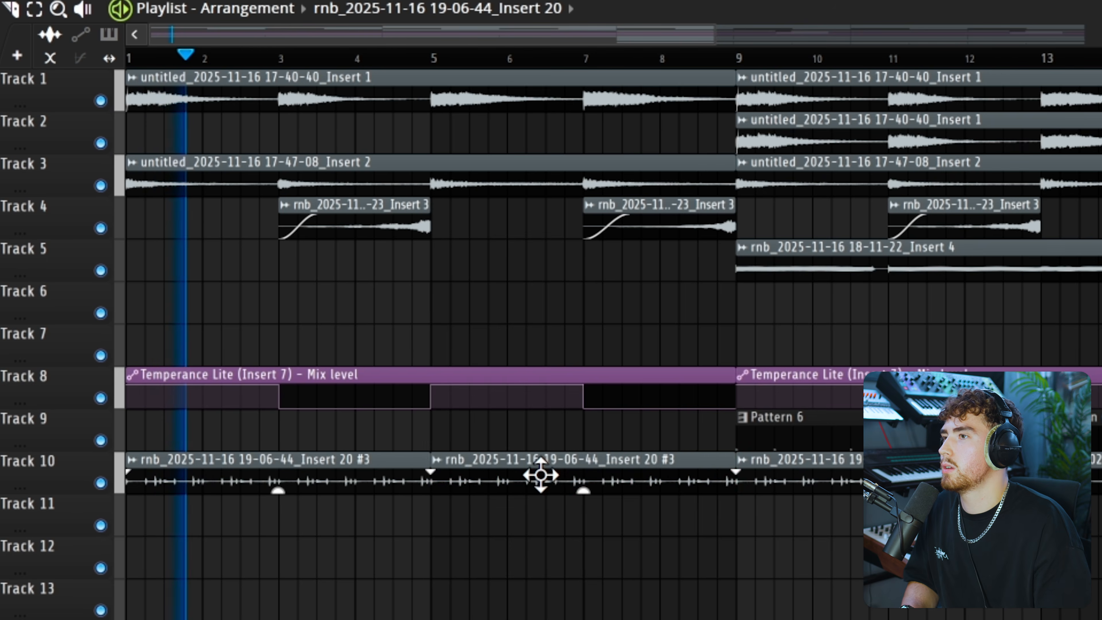
- Preview the White Noise Crash and White Noise samples in the browser
scroll(541, 475, "down", 2)
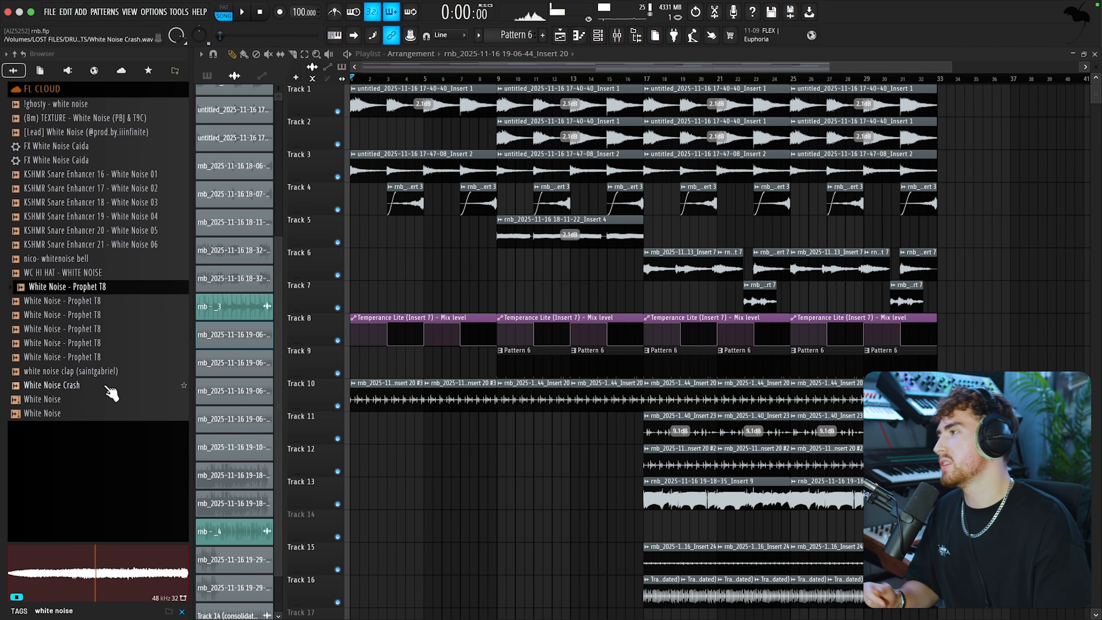
left_click(109, 385)
left_click(110, 399)
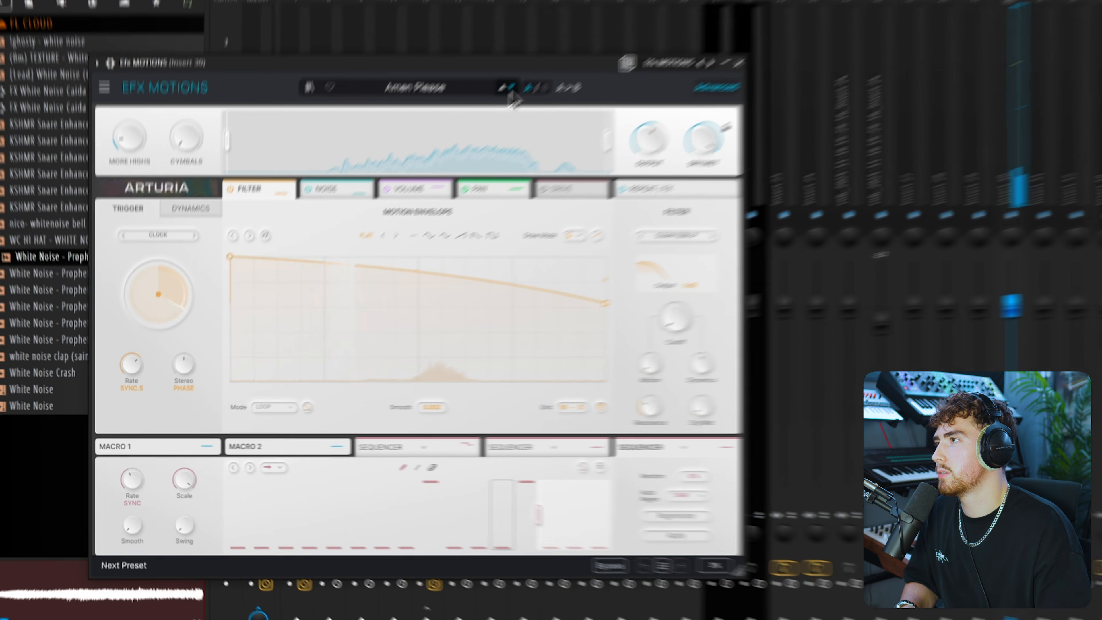
- Step forward through the EFX Motions presets on Insert 30 to find a rhythmic texture
left_click(449, 143)
left_click(449, 143)
left_click(553, 50)
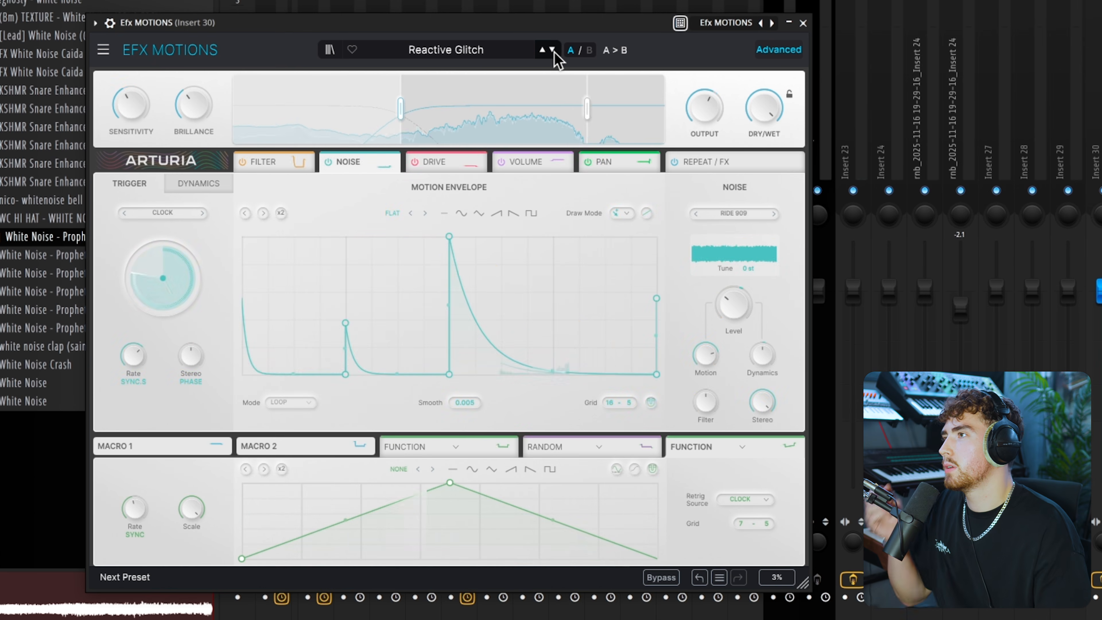
left_click(552, 50)
left_click(552, 50)
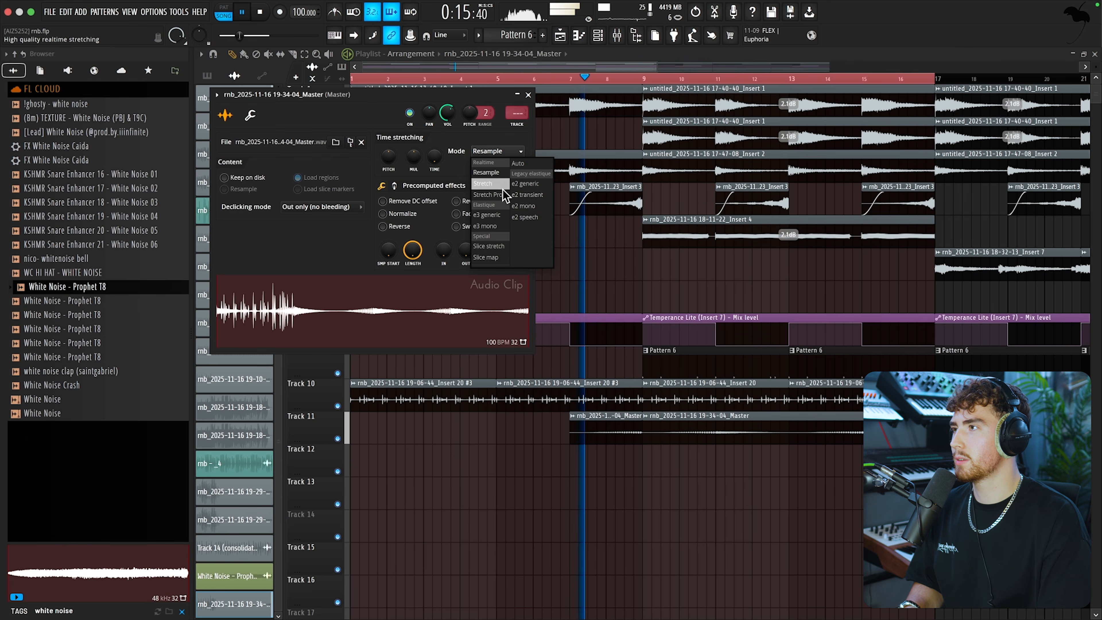
- Set the time-stretching mode of the 19-34-04_Master recording to Stretch and check its clips on Track 11
left_click(503, 190)
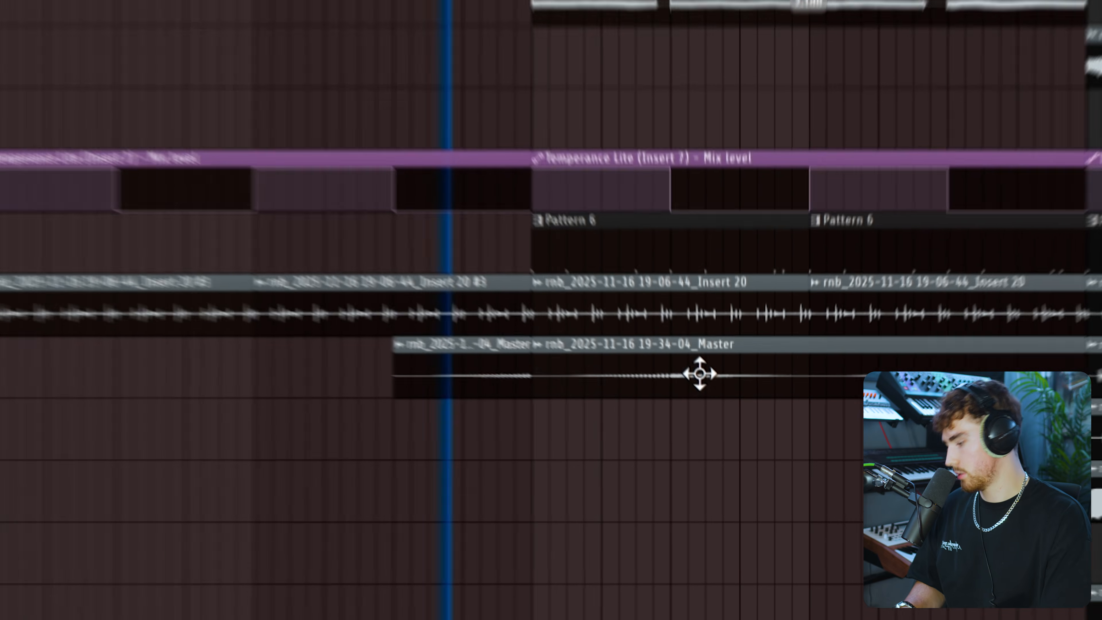
scroll(700, 378, "down", 3)
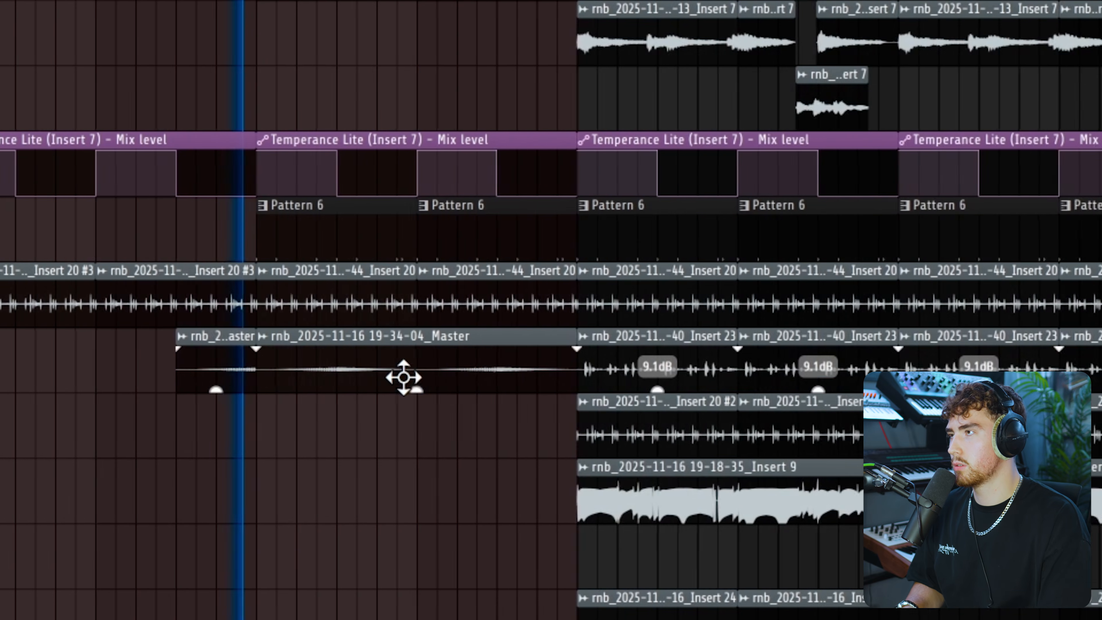
scroll(390, 380, "up", 3)
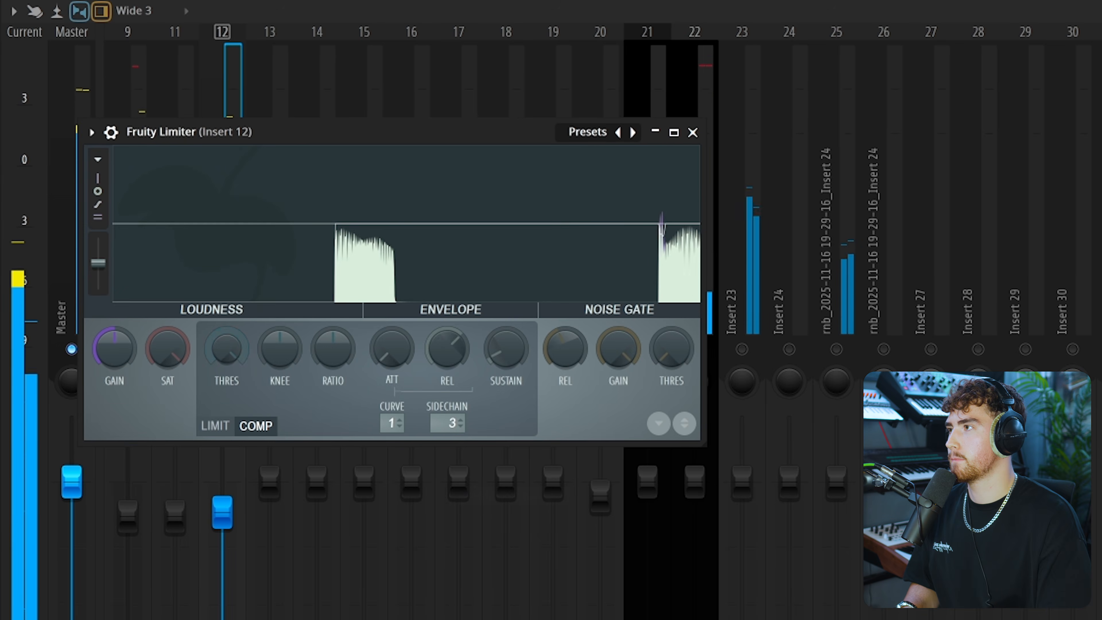
- Adjust the compressor knee of the Fruity Limiter on Insert 12
mouse_move(276, 350)
left_mouse_down()
mouse_move(280, 339)
mouse_move(287, 364)
left_mouse_up()
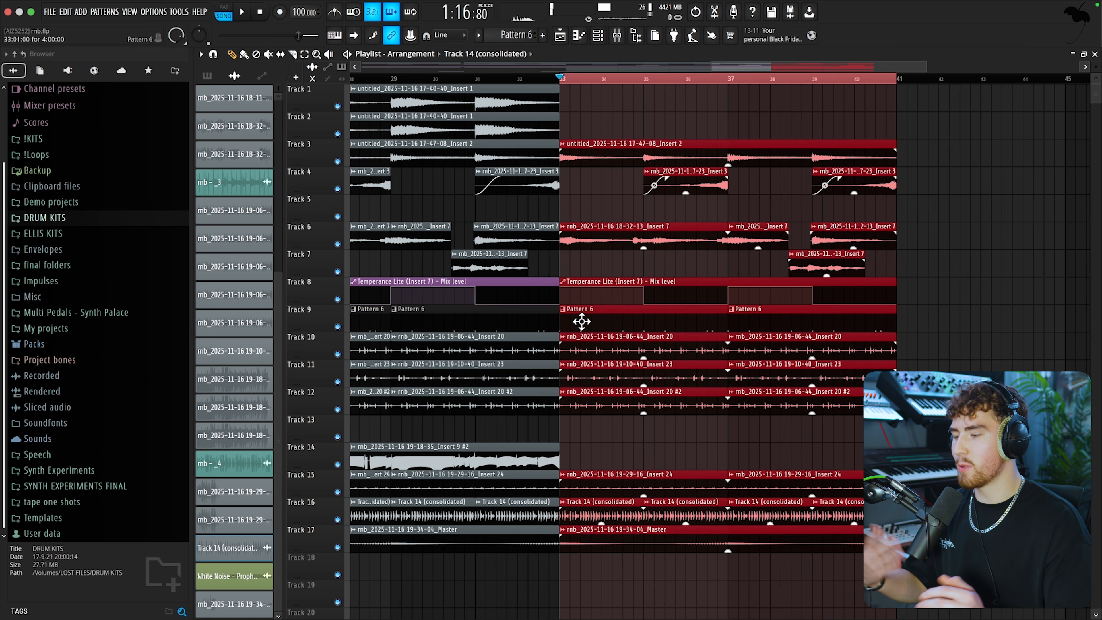
- Bring up the channel rack over the playlist arrangement
scroll(581, 322, "up", 1)
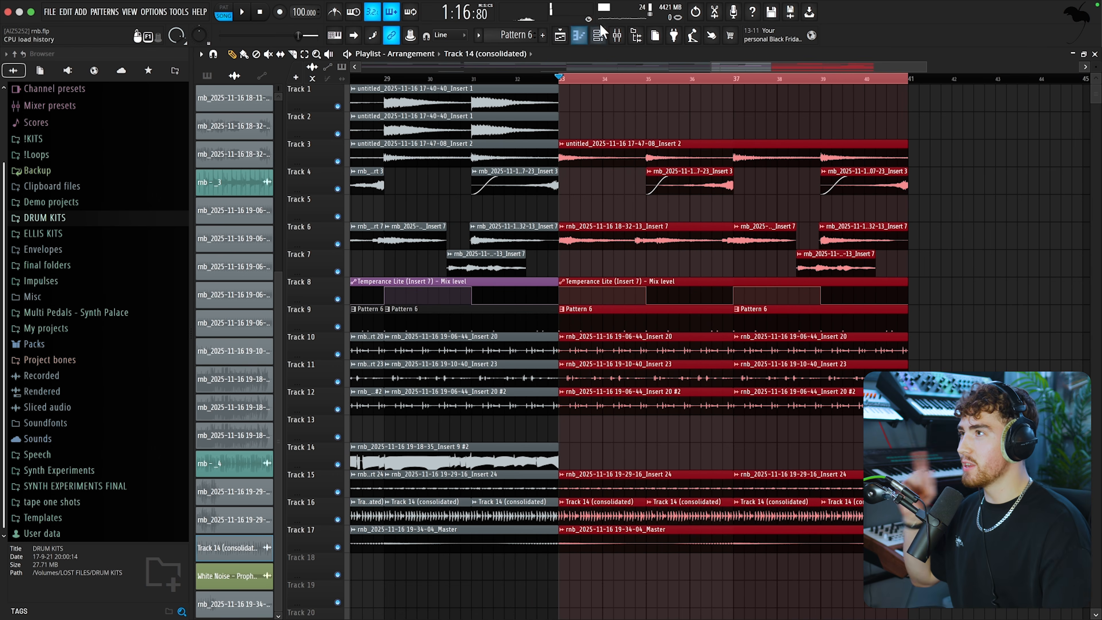
left_click(598, 33)
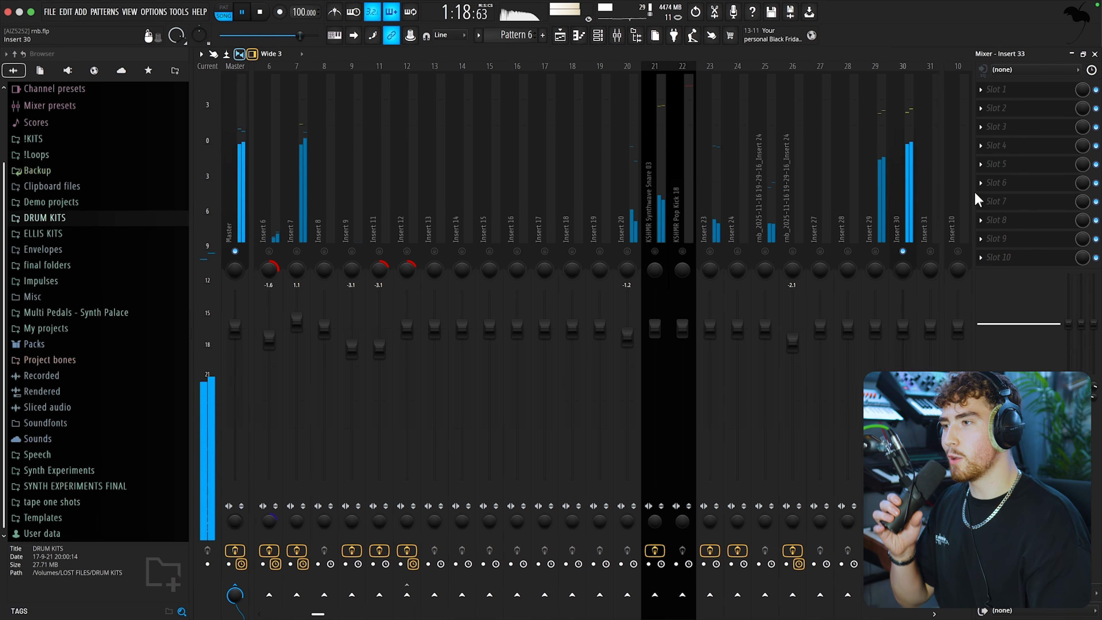
- Select mixer Insert 30 and open its ShaperBox 3 effect to examine the volume sidechain curve
scroll(946, 186, "right", 2)
left_click(854, 169)
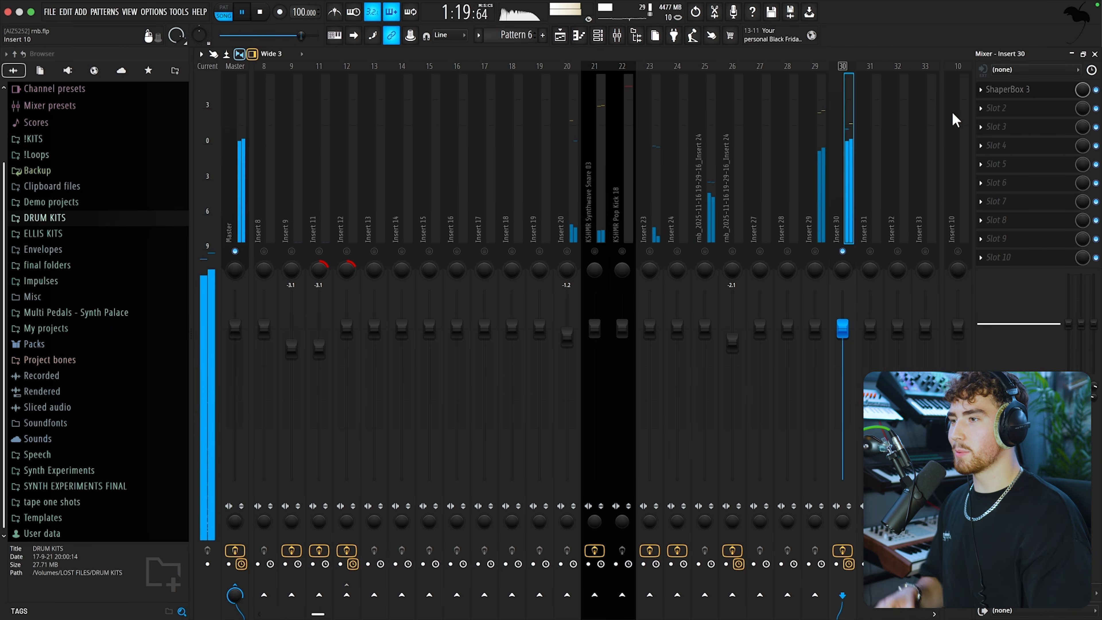
left_click(1004, 89)
key("space")
left_click(396, 379)
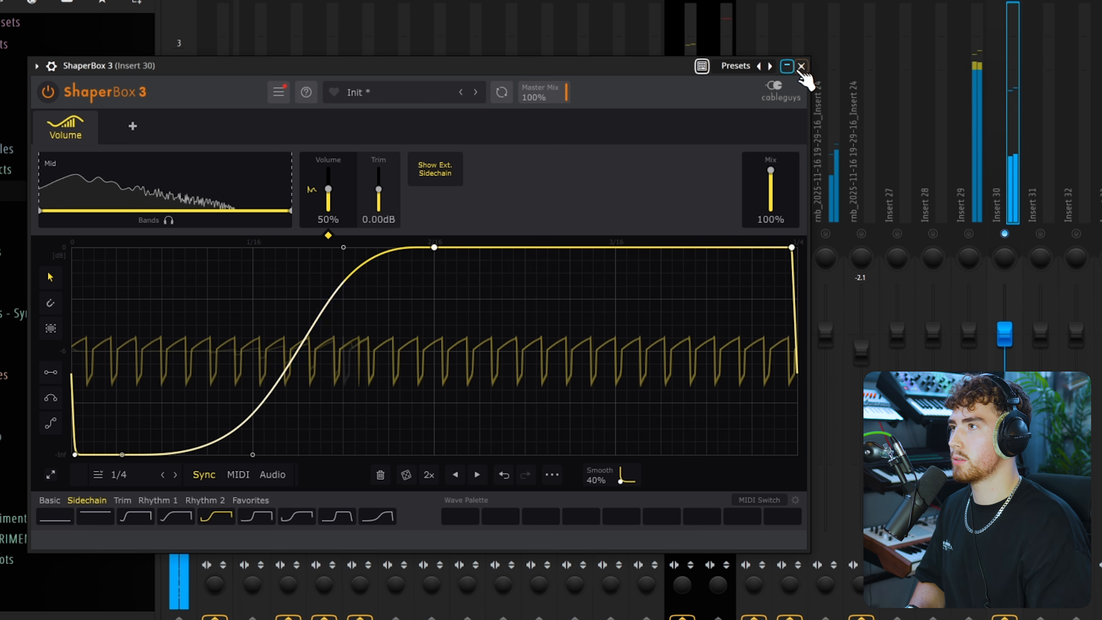
key("space")
left_click(164, 476)
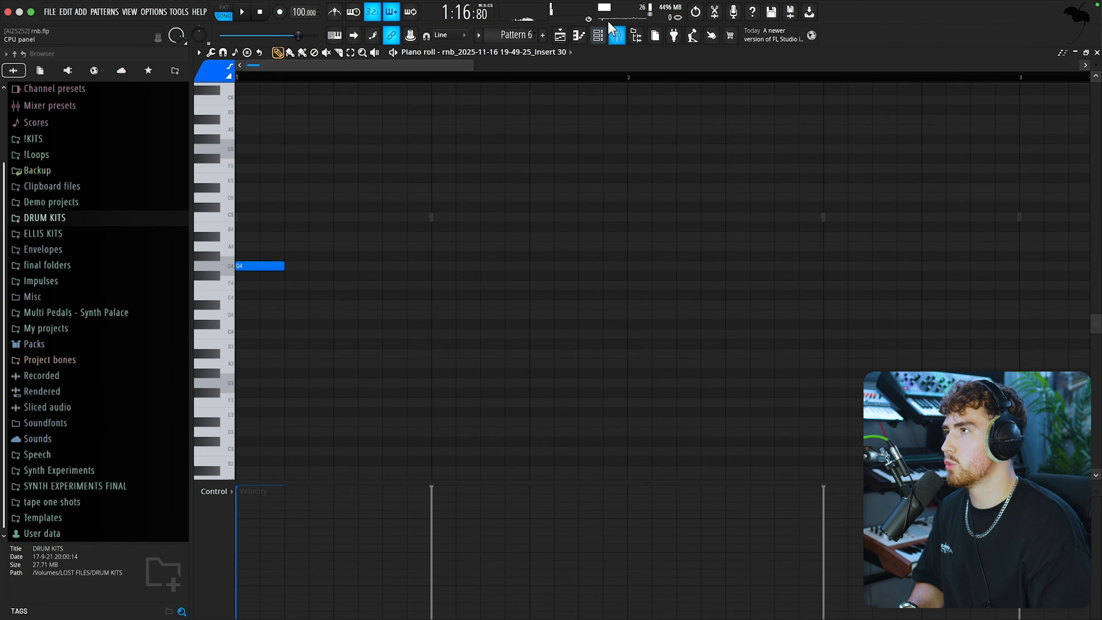
left_click(612, 30)
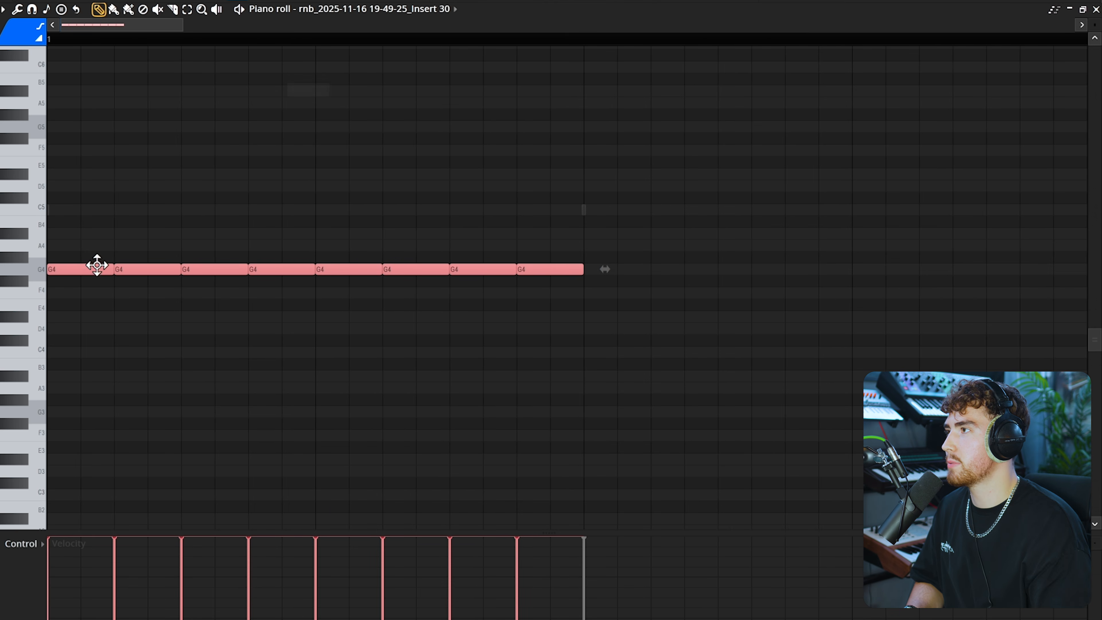
scroll(297, 269, "down", 5)
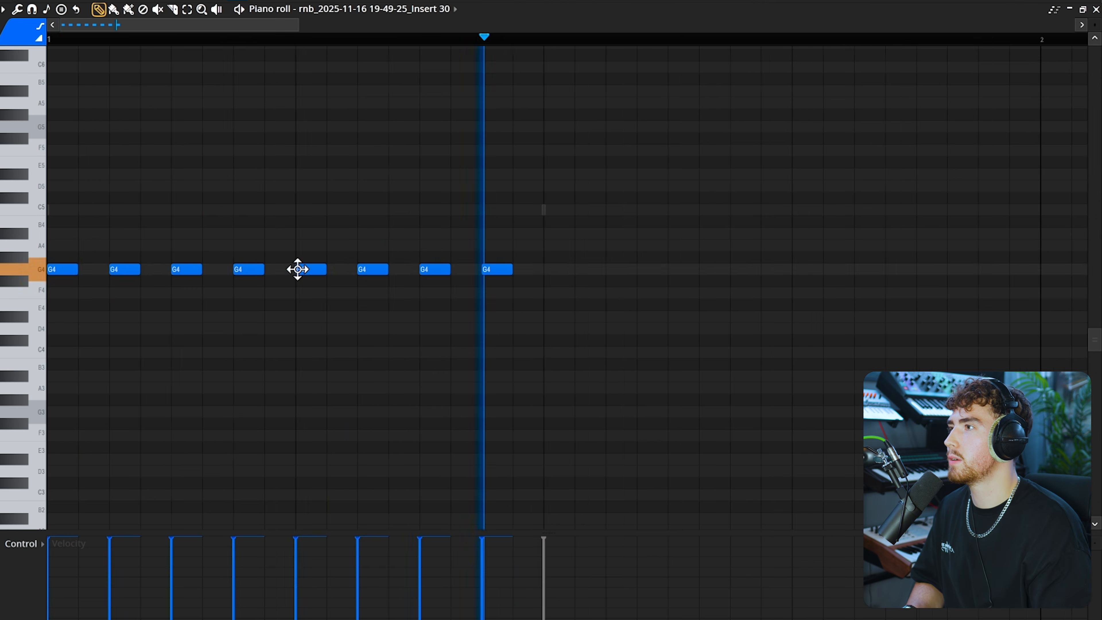
key("ctrl+b")
key("ctrl+b")
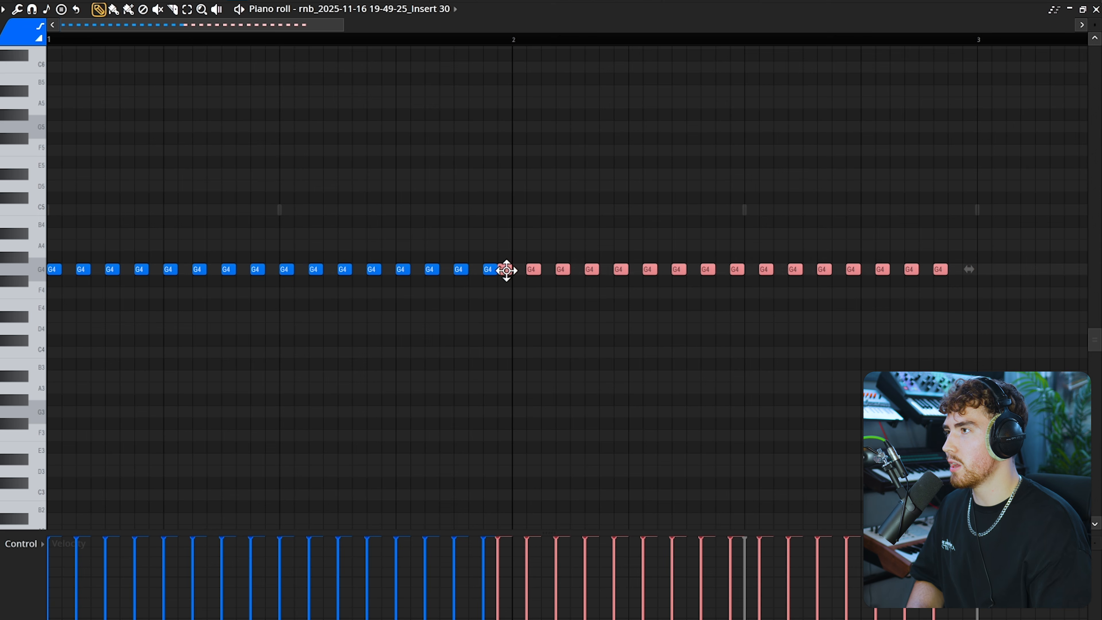
left_click_drag(507, 270, 521, 274)
- Duplicate the two-bar G4 pattern into bars 3 and 4 and shift the copy down to F4
scroll(558, 315, "down", 2)
key("ctrl+d")
key("ctrl+a")
key("ctrl+b")
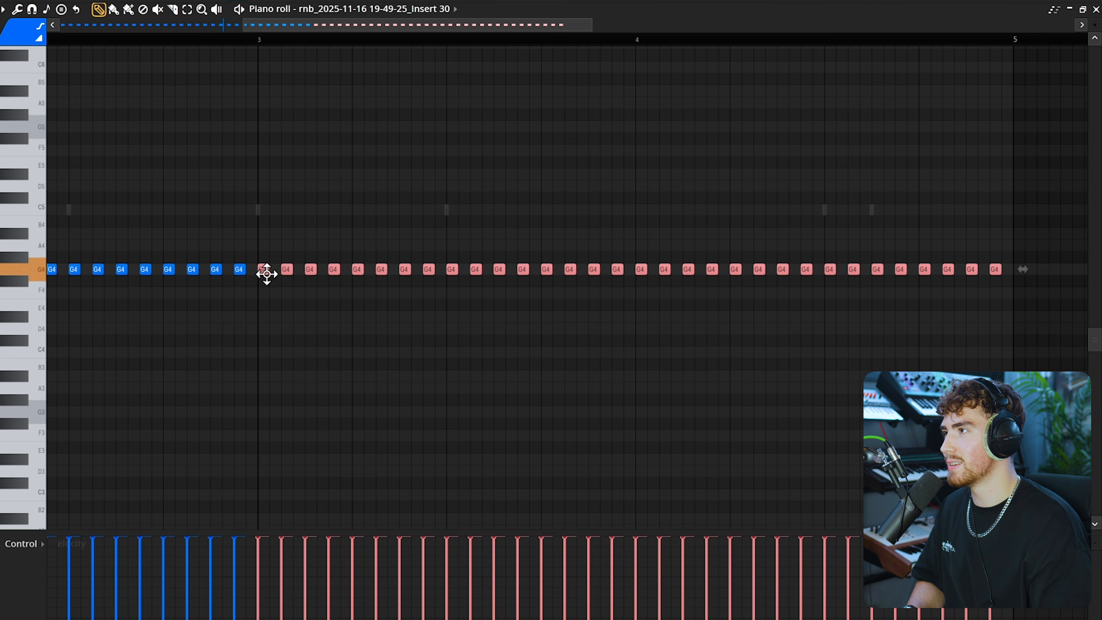
left_click_drag(266, 271, 260, 300)
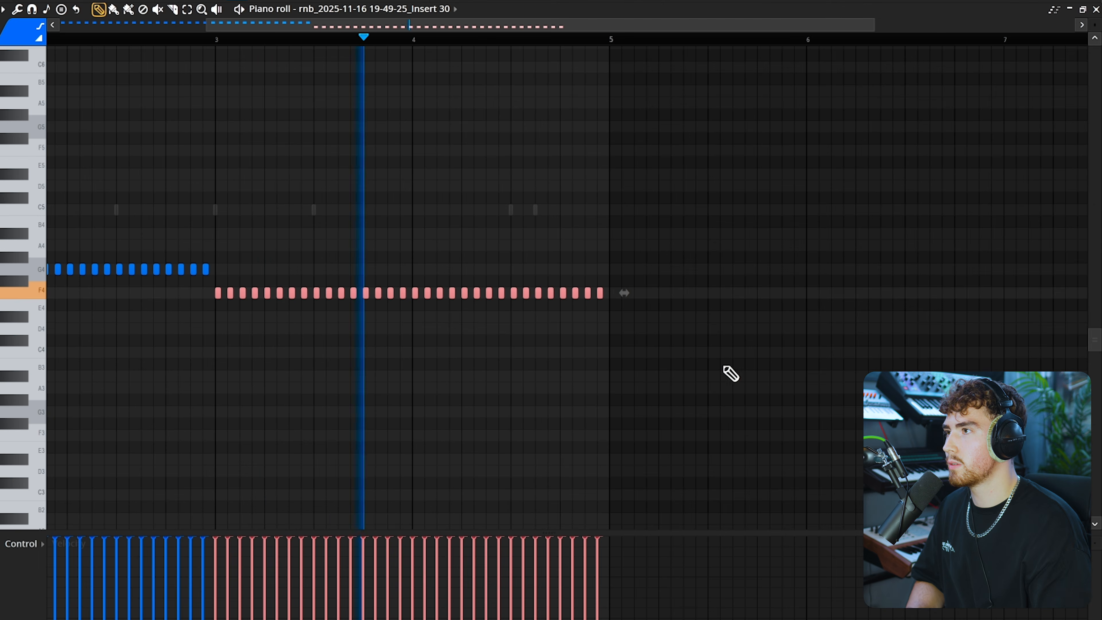
- Continue the repeated notes with two-bar copies on D4 from bar 5 and on D#4 from bar 7
key("ctrl+b")
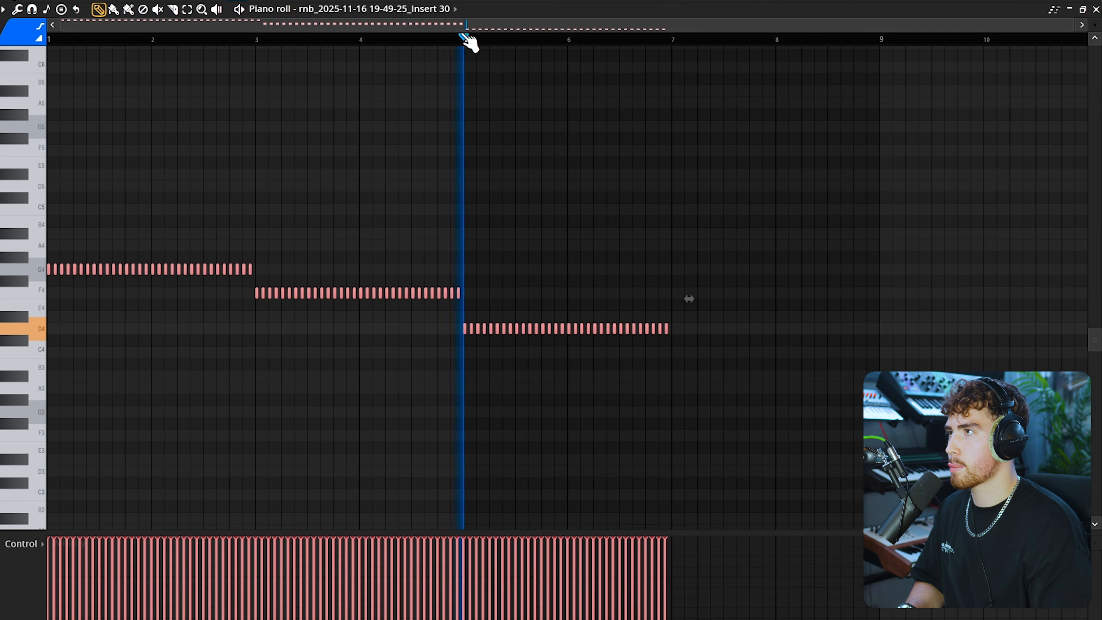
key("ctrl+b")
scroll(677, 330, "up", 6)
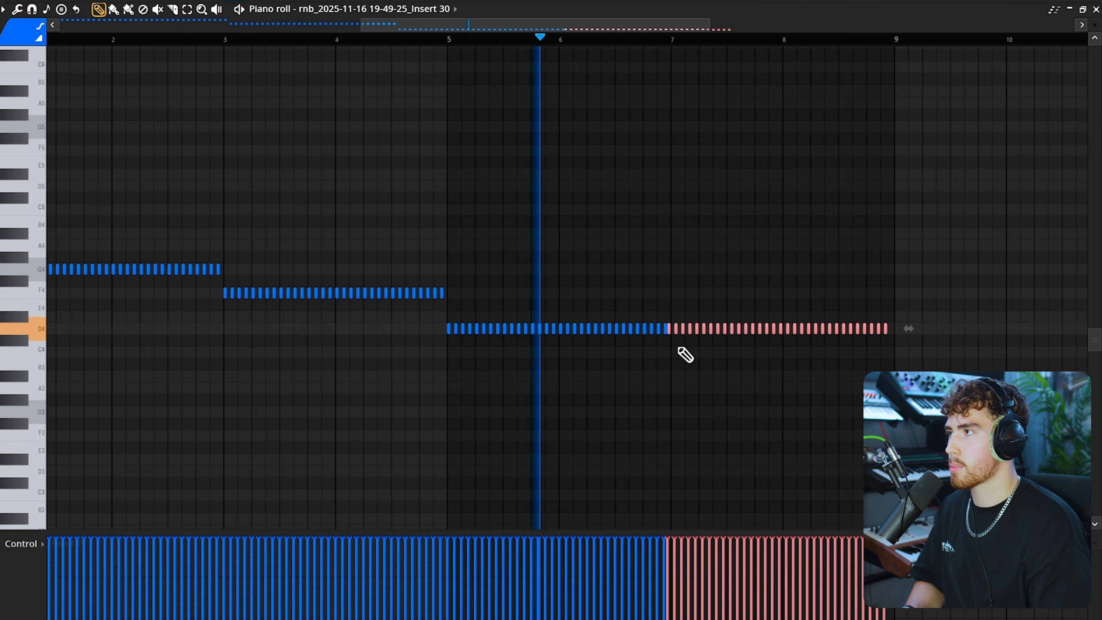
left_click_drag(665, 327, 674, 315)
key("ctrl+d")
scroll(674, 344, "down", 5)
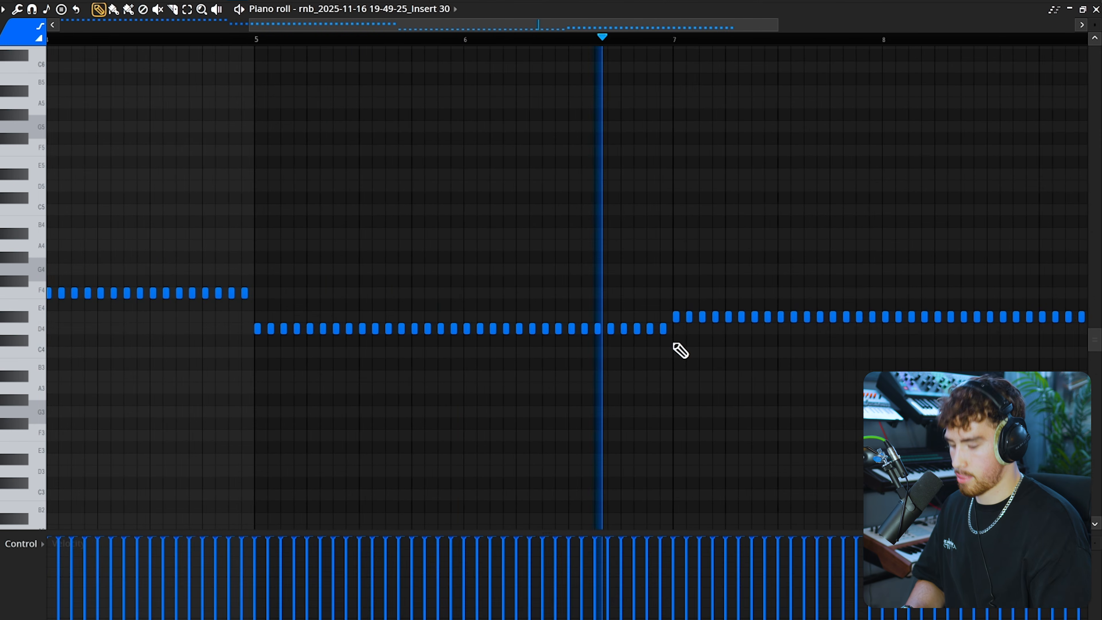
- Bring up the mixer and open the plugin selection for effect slot 2 of Insert 30
key("ctrl+Up")
scroll(680, 350, "down", 3)
key("F9")
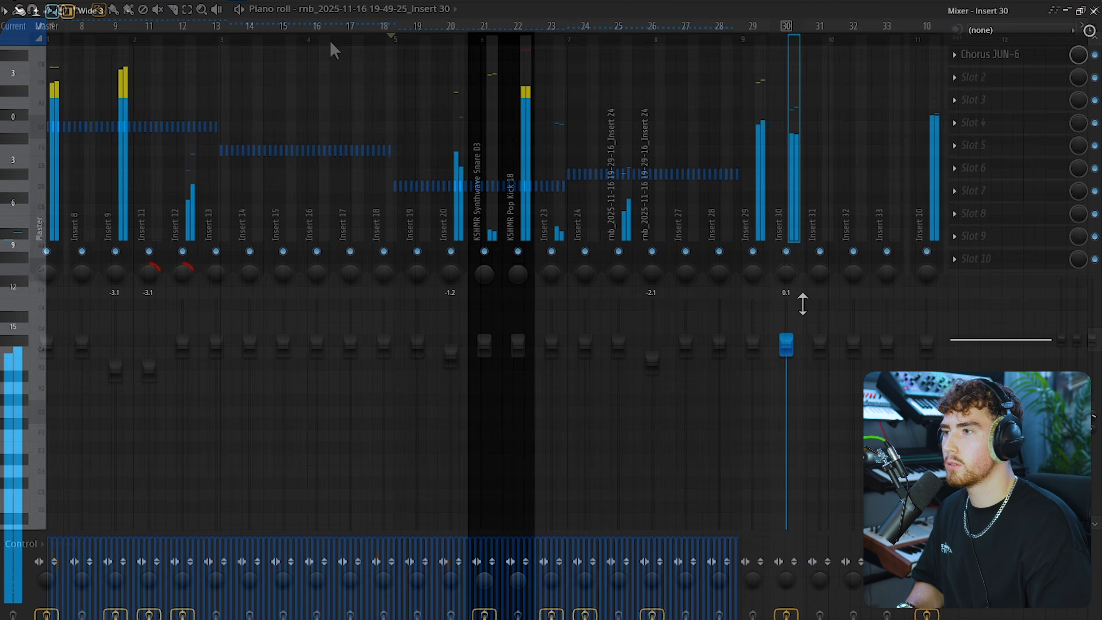
left_click(1007, 84)
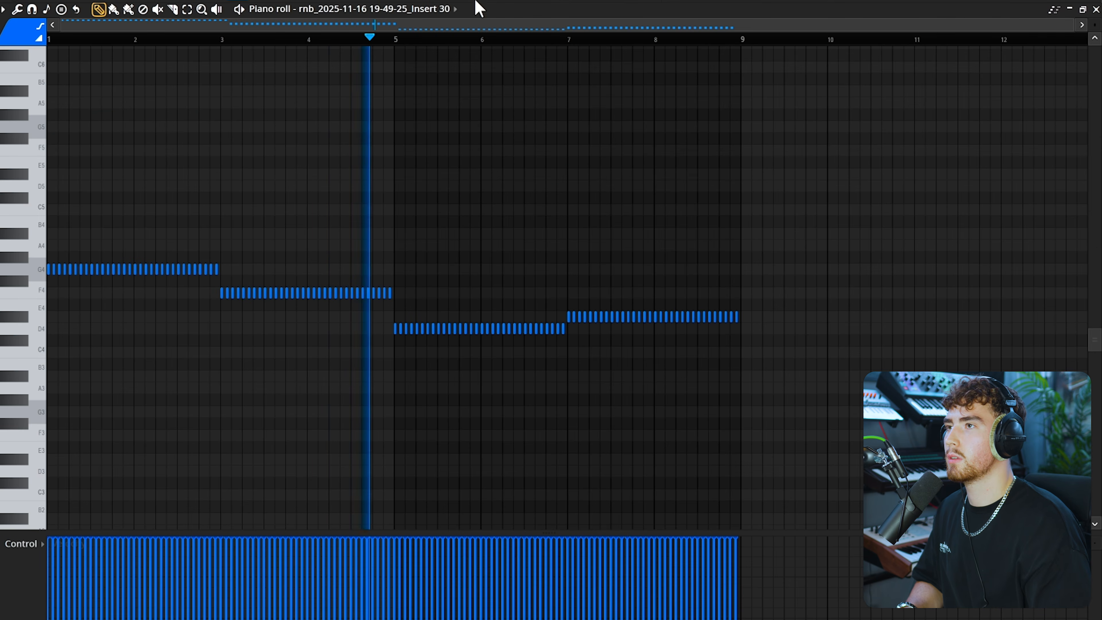
key("F9")
left_click(997, 78)
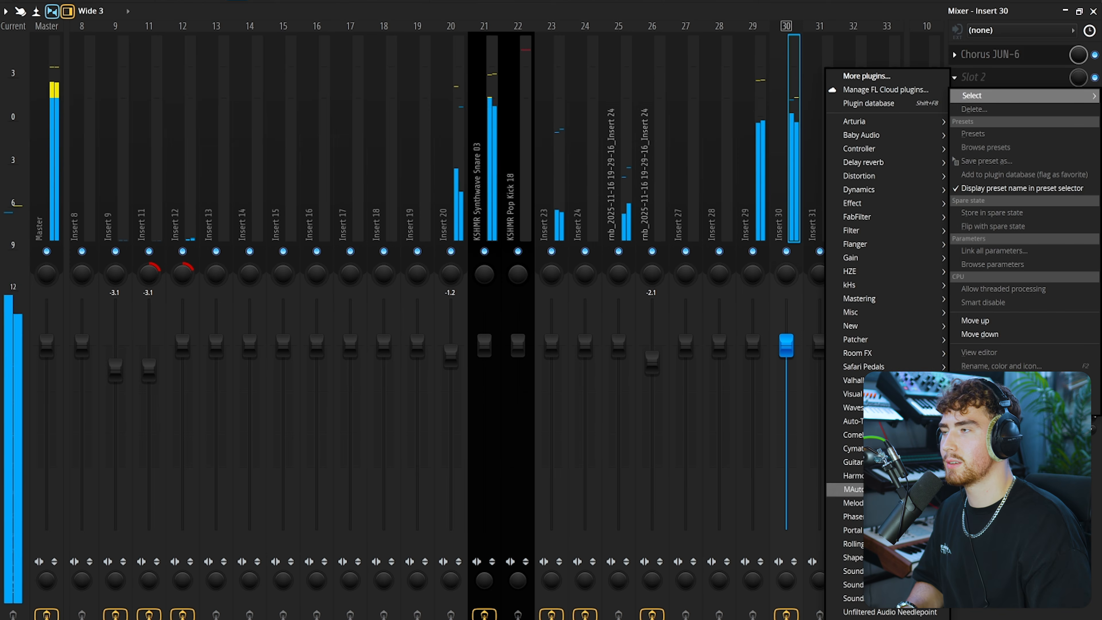
- Load the Dance Pop - 01 preset in Kick 3 and fill its channel with a hit every 4 steps
left_click(332, 431)
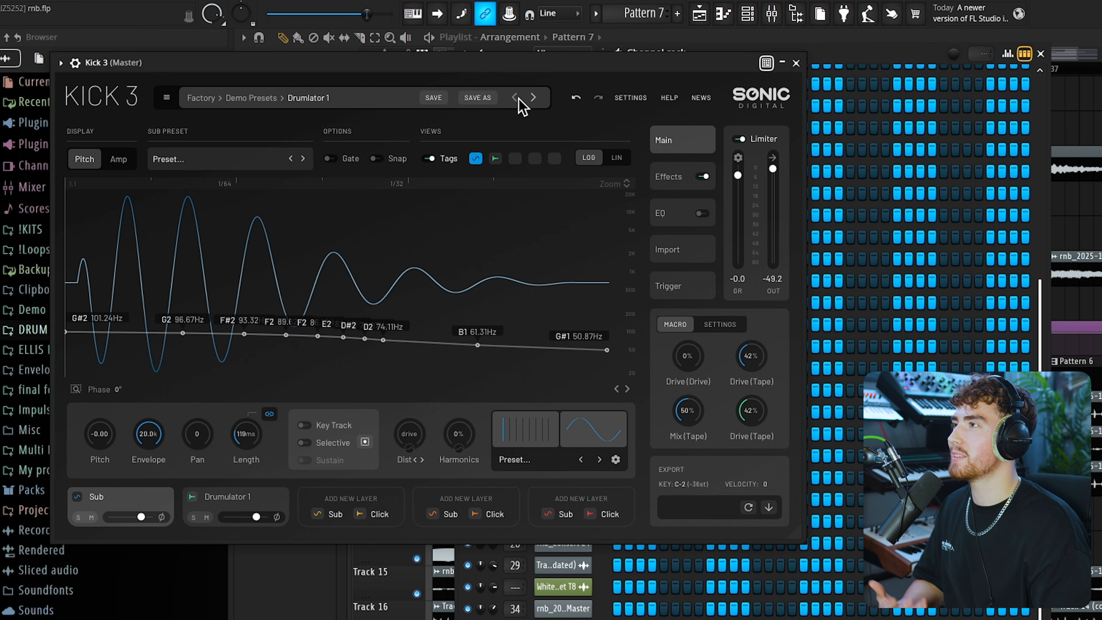
left_click(516, 98)
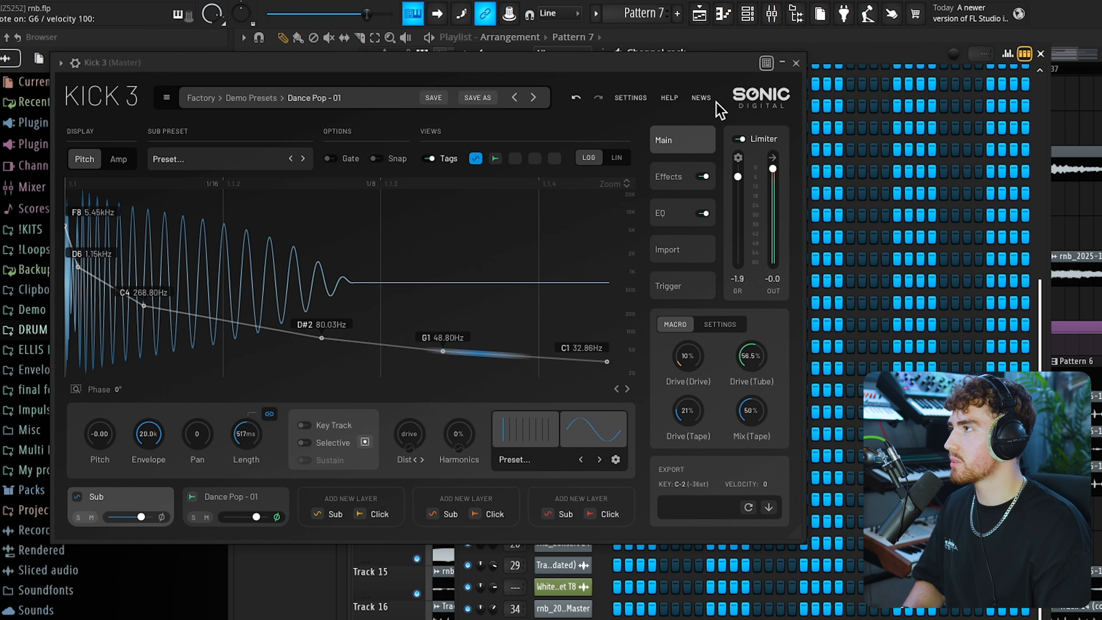
mouse_move(234, 449)
left_mouse_down()
mouse_move(244, 474)
mouse_move(243, 460)
left_mouse_up()
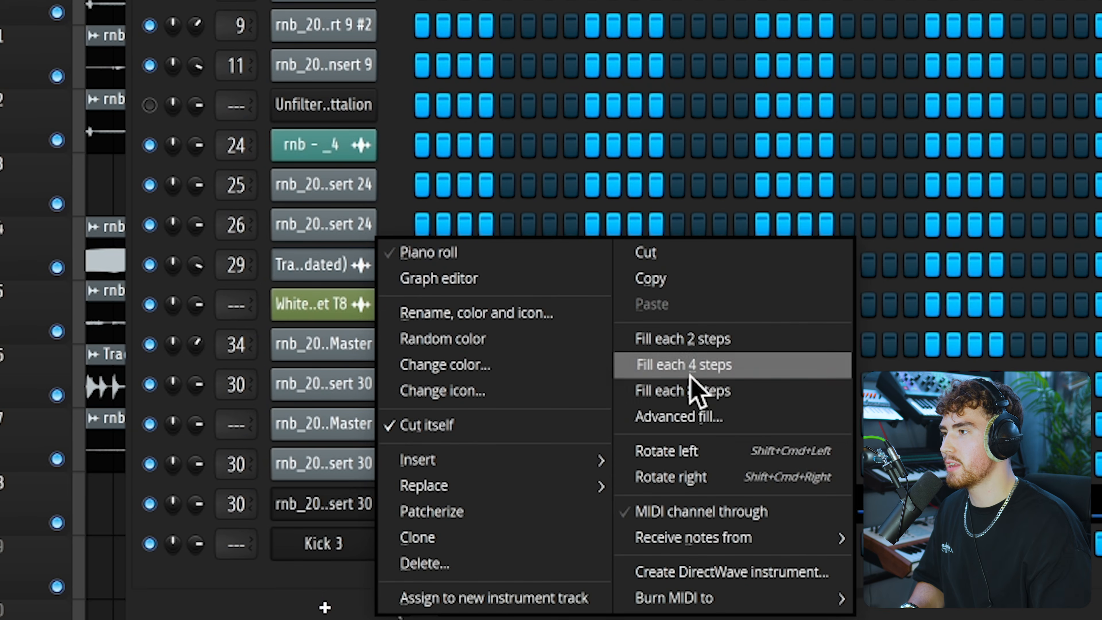
left_click(693, 369)
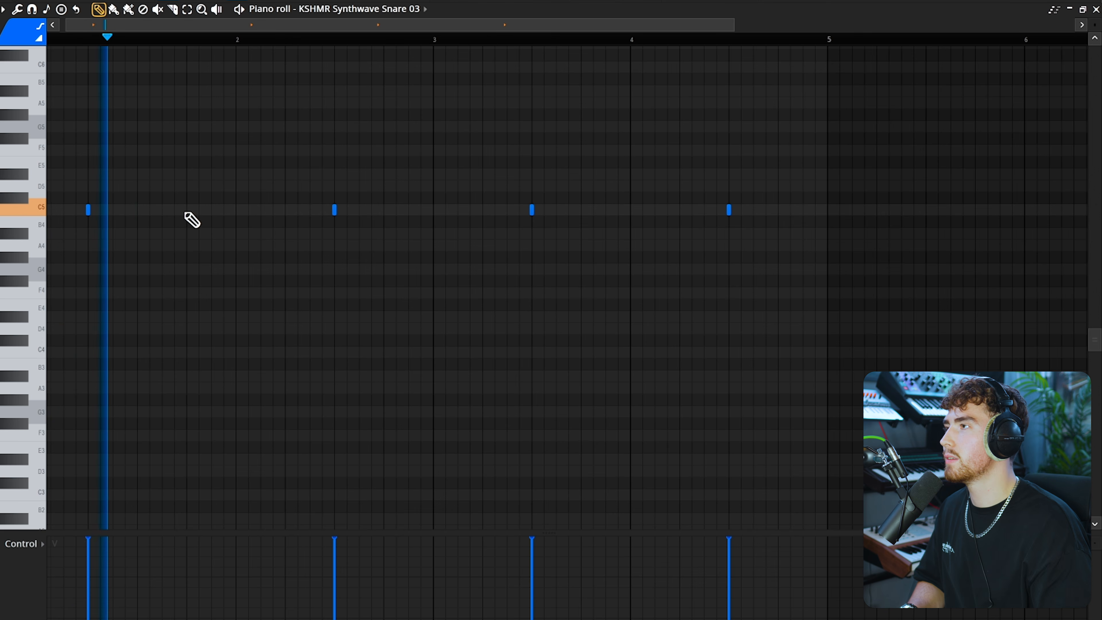
- Duplicate the C5 snare hits along the KSHMR Synthwave Snare 03 piano roll
key("ctrl+b")
key("ctrl+b")
key("ctrl+b")
key("ctrl+d")
scroll(499, 282, "down", 2)
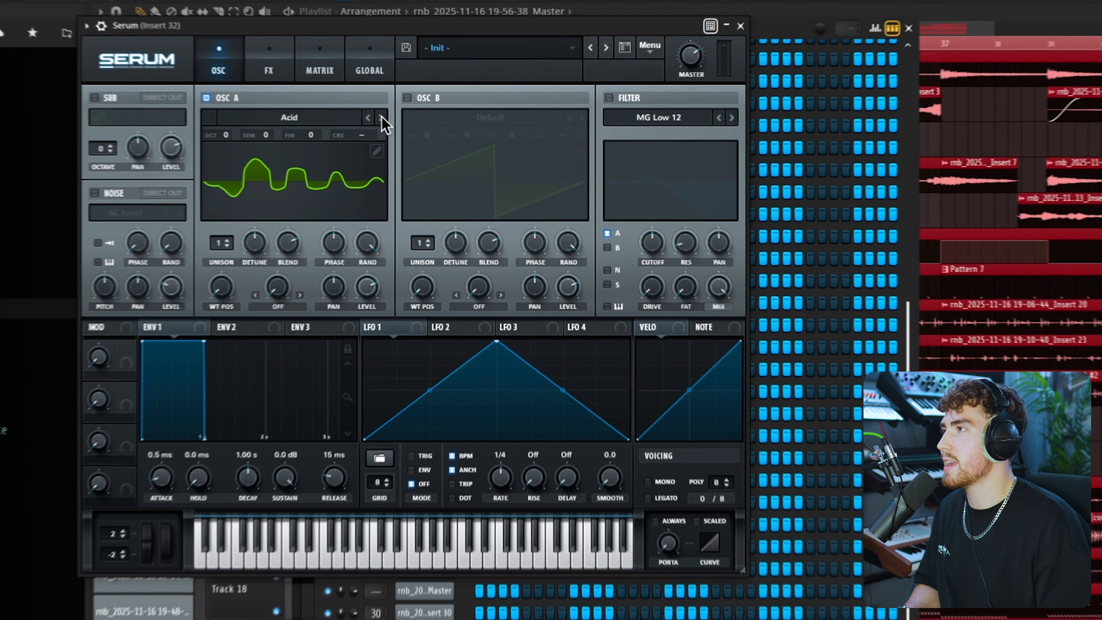
- Switch Serum's oscillator A to the next wavetable and extend its melody with a D5 note ending at bar 7 and a D#4 note
left_click(379, 116)
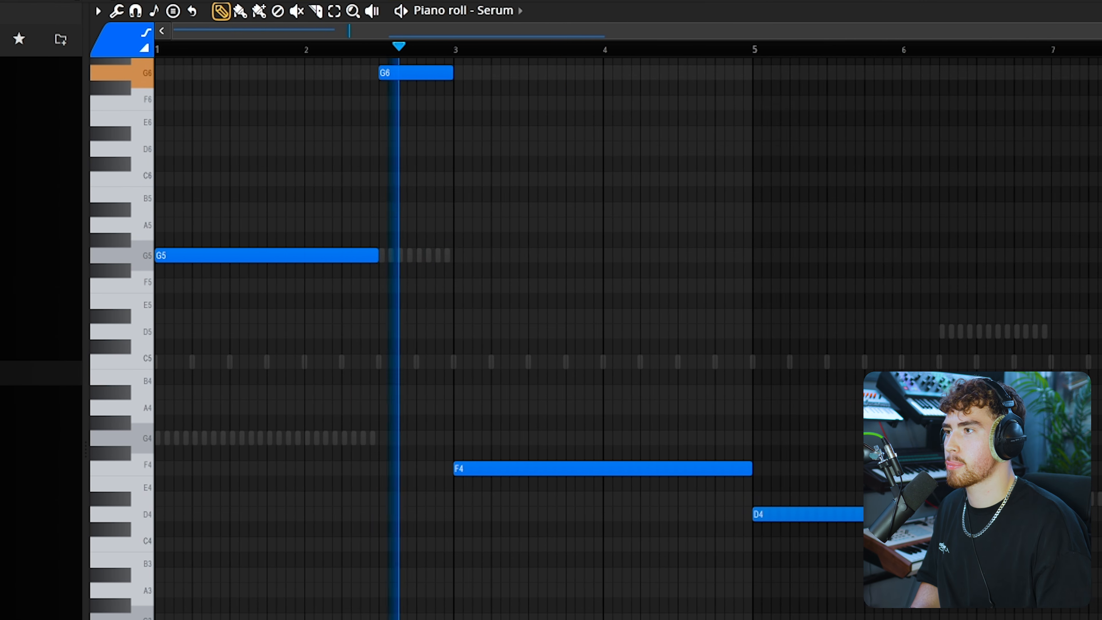
left_click(950, 331)
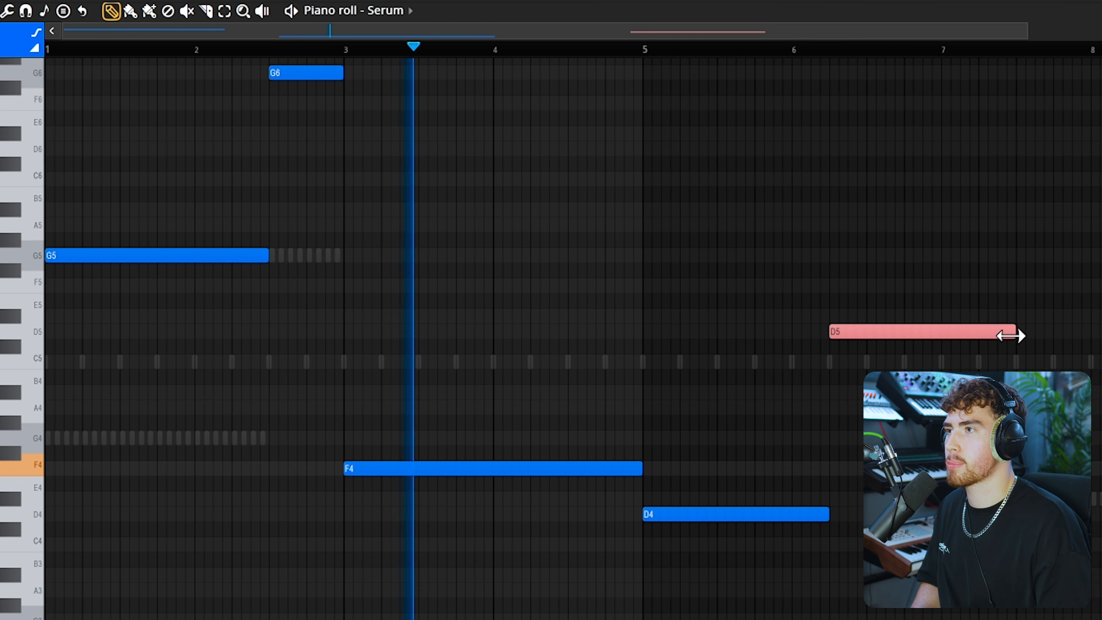
left_click_drag(1011, 336, 930, 347)
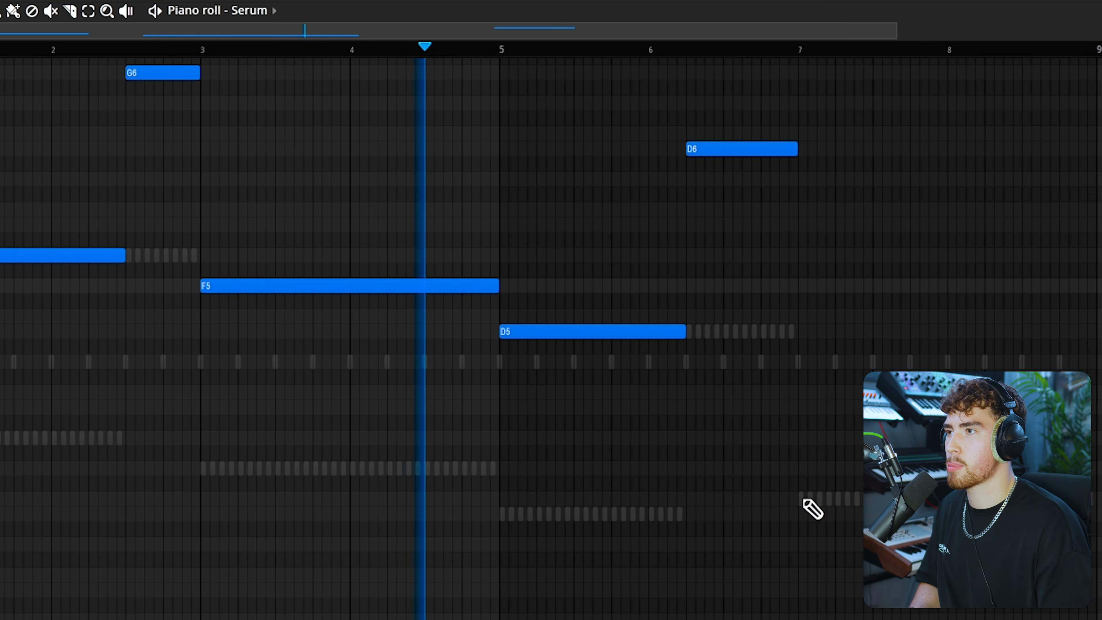
left_click(824, 498)
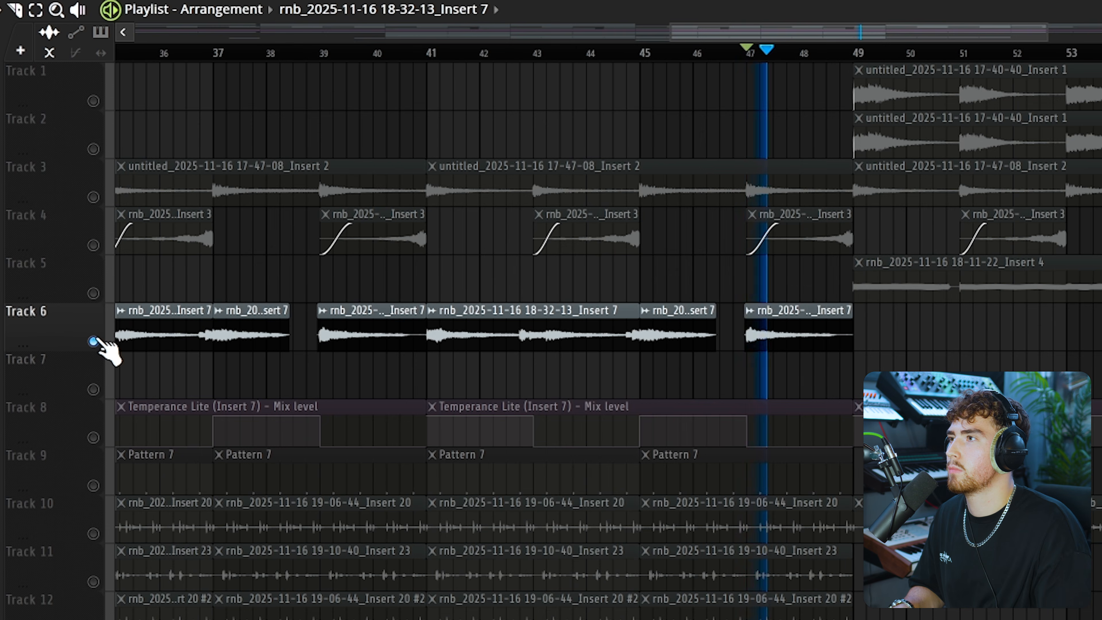
- Unsolo Track 6 in the playlist and review the surrounding arrangement
left_click(93, 341, "ctrl")
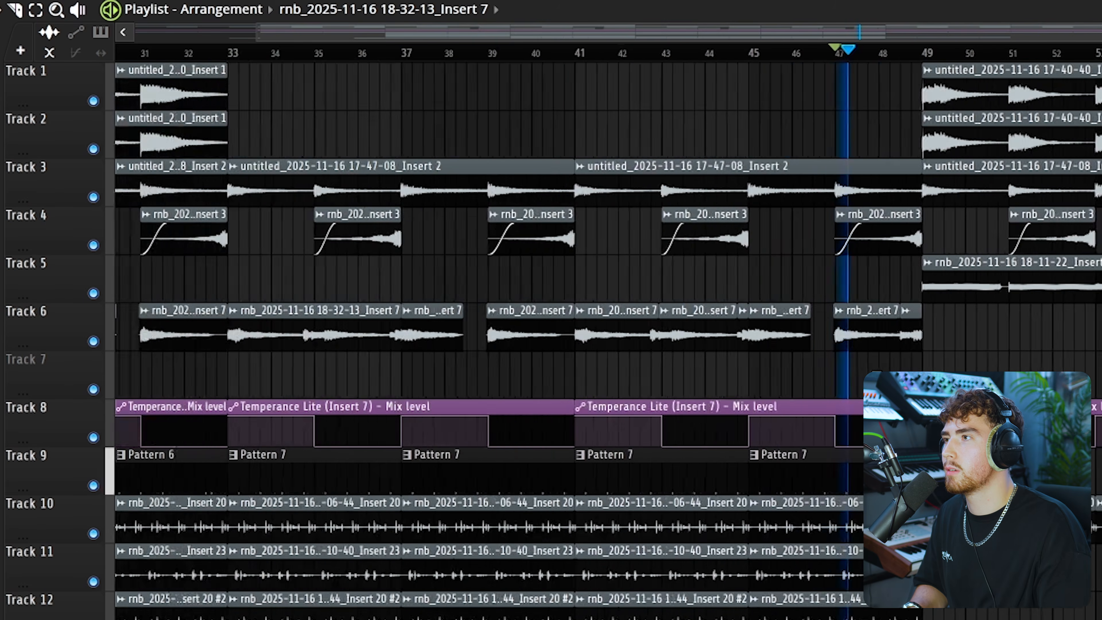
scroll(628, 374, "down", 5)
scroll(720, 116, "up", 3)
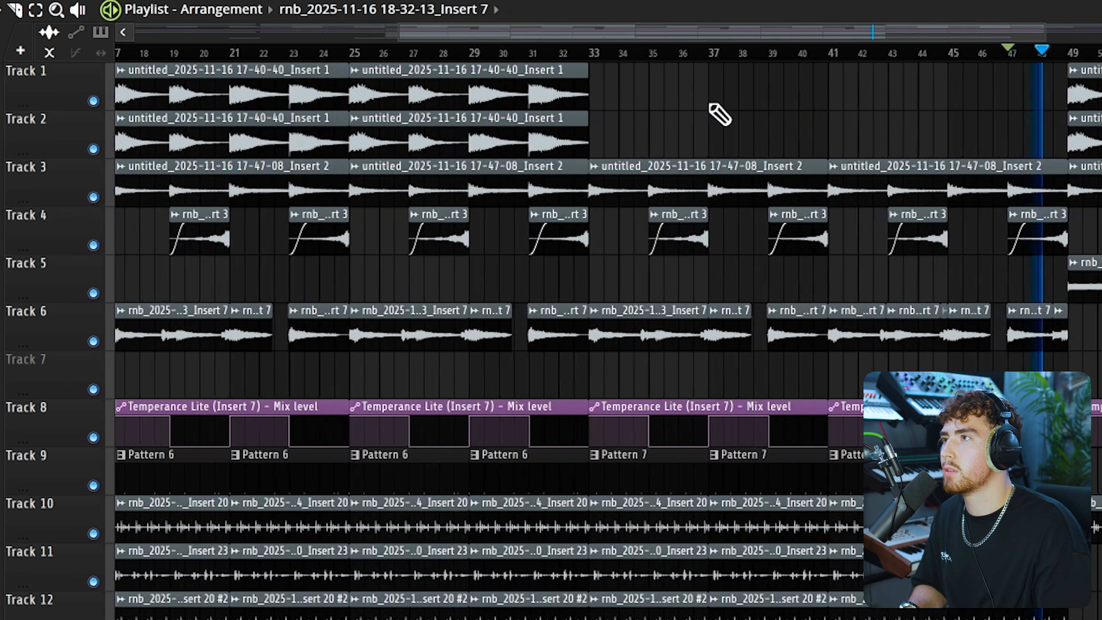
scroll(831, 374, "up", 4)
left_click(819, 369)
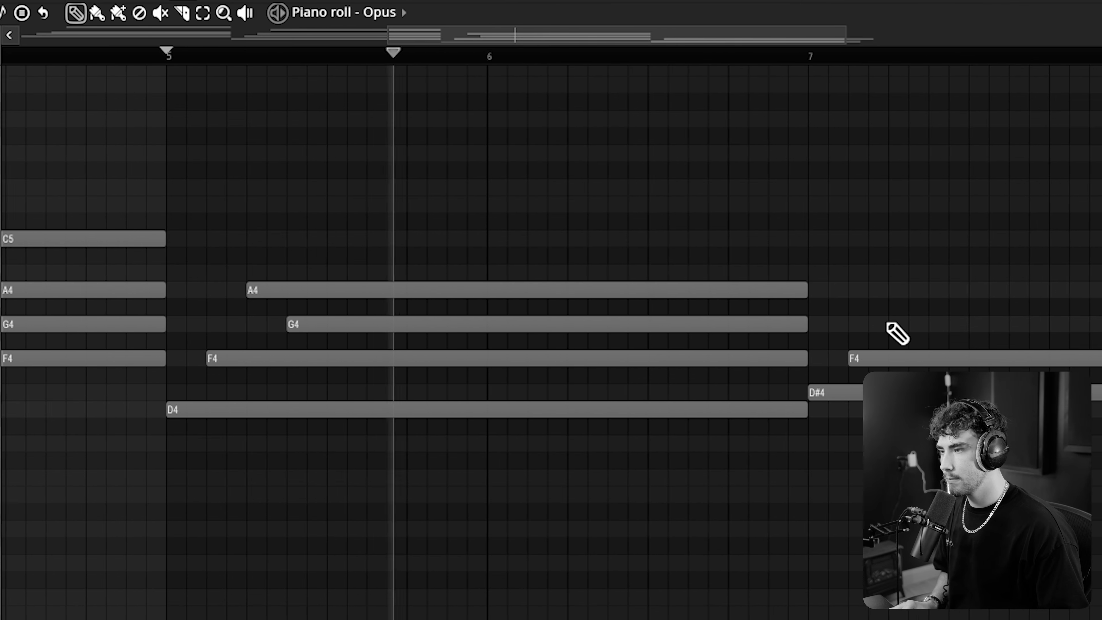
- Add staggered A#4 and A4 notes to the Opus chord that starts at bar 7
left_click_drag(902, 326, 908, 264)
left_click_drag(826, 264, 823, 279)
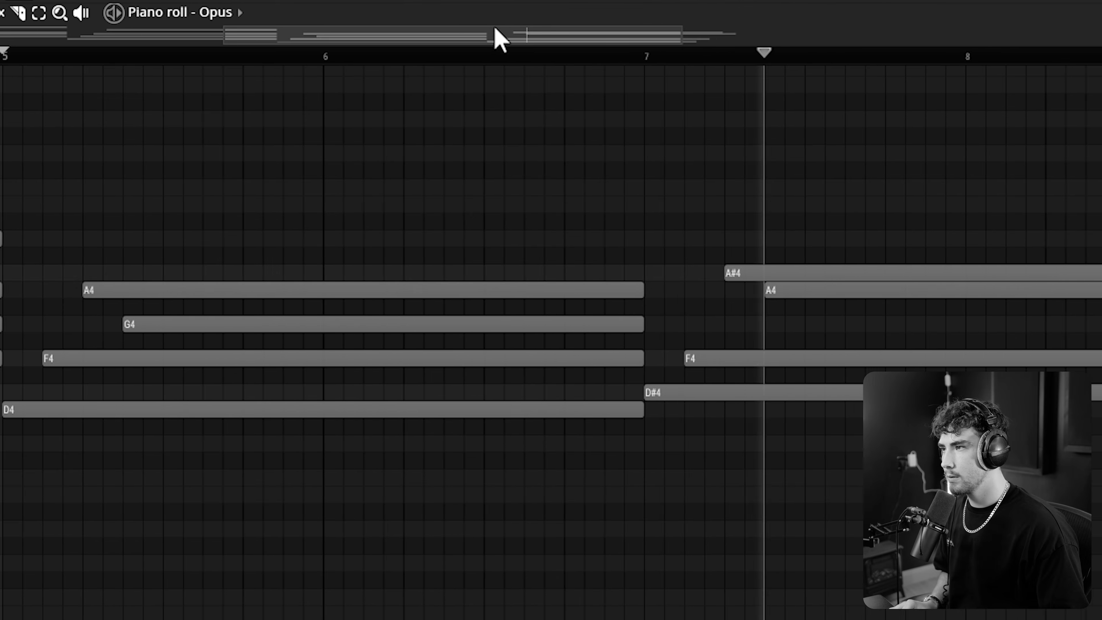
left_click_drag(533, 37, 638, 42)
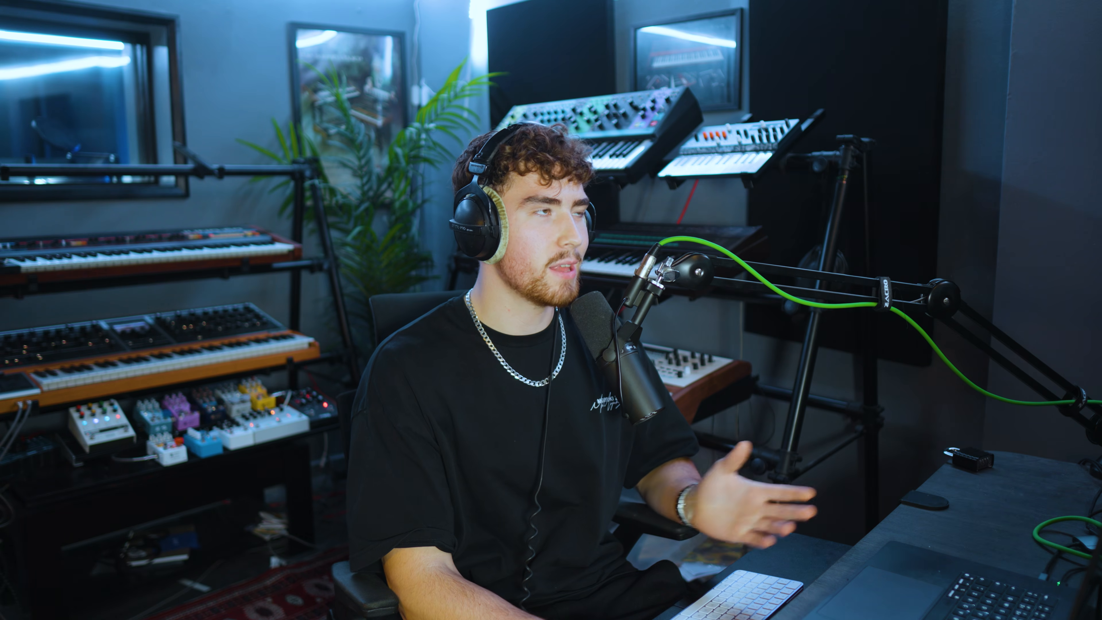